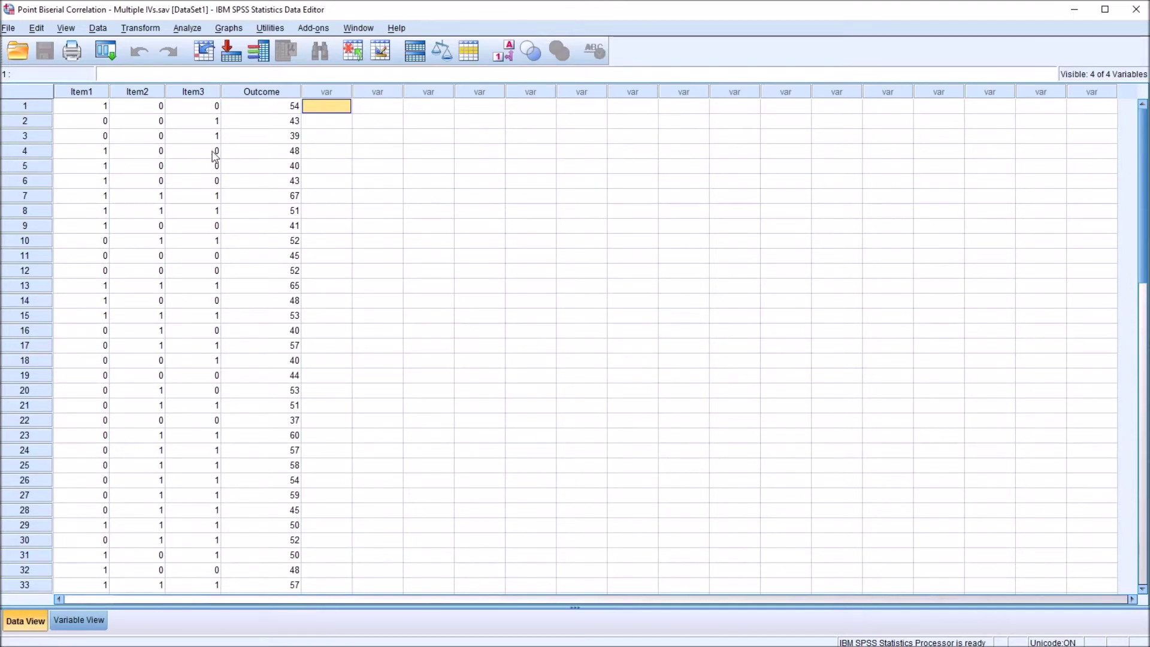
Point out the Item1, Item2, Item3 and Outcome columns, briefly selecting the three item columns.
{"action": "left_click", "coordinate": [83, 92]}
{"action": "left_click", "coordinate": [126, 93]}
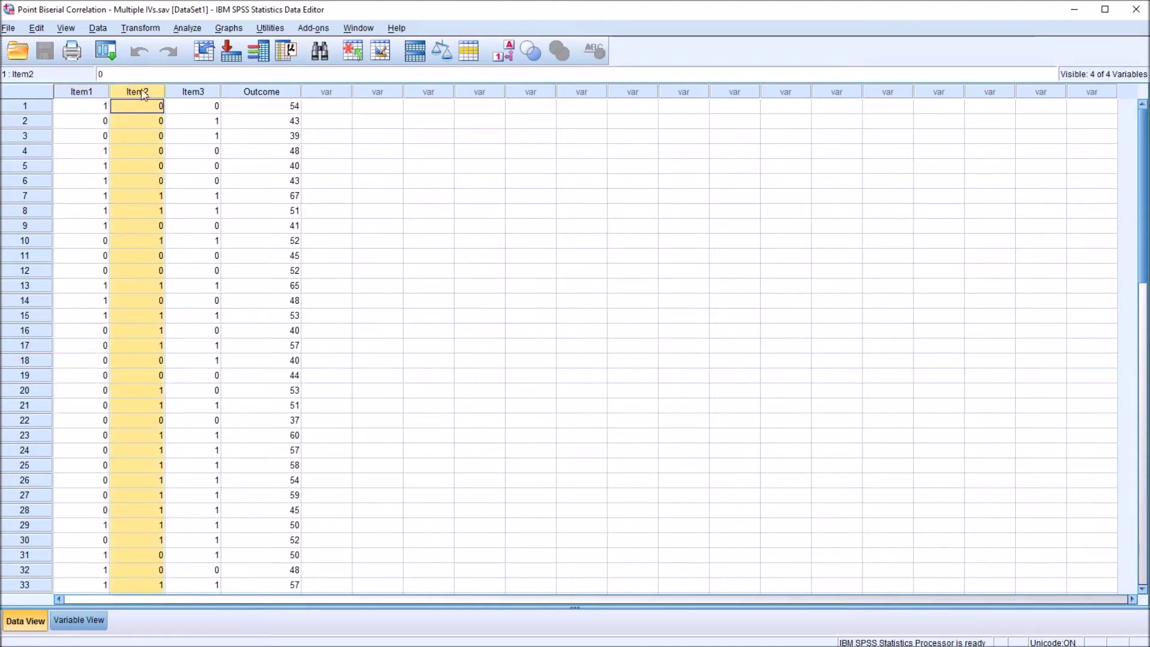
{"action": "left_click", "coordinate": [179, 93]}
{"action": "left_click", "coordinate": [94, 106]}
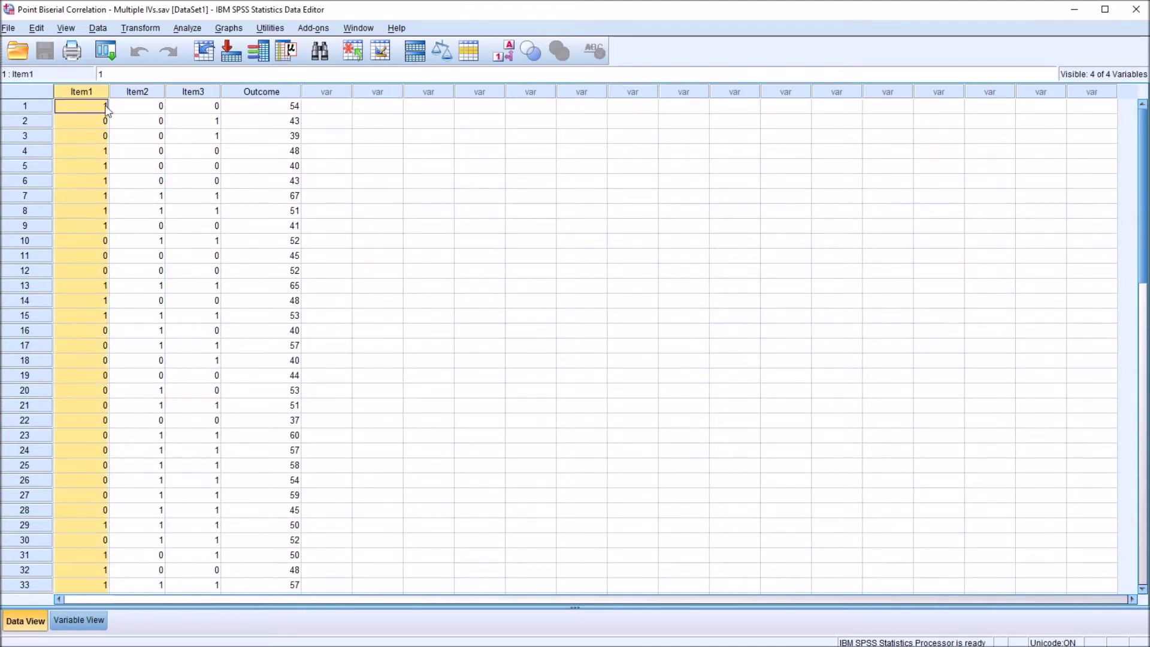
{"action": "left_click", "coordinate": [249, 92]}
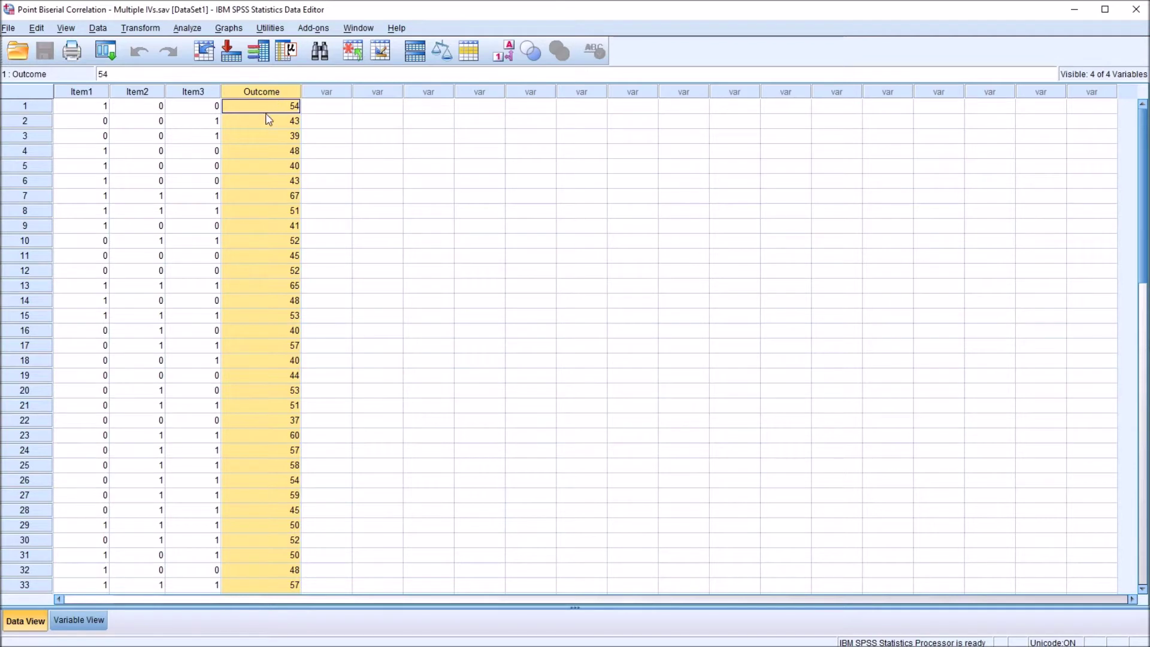
{"action": "left_click", "coordinate": [324, 108]}
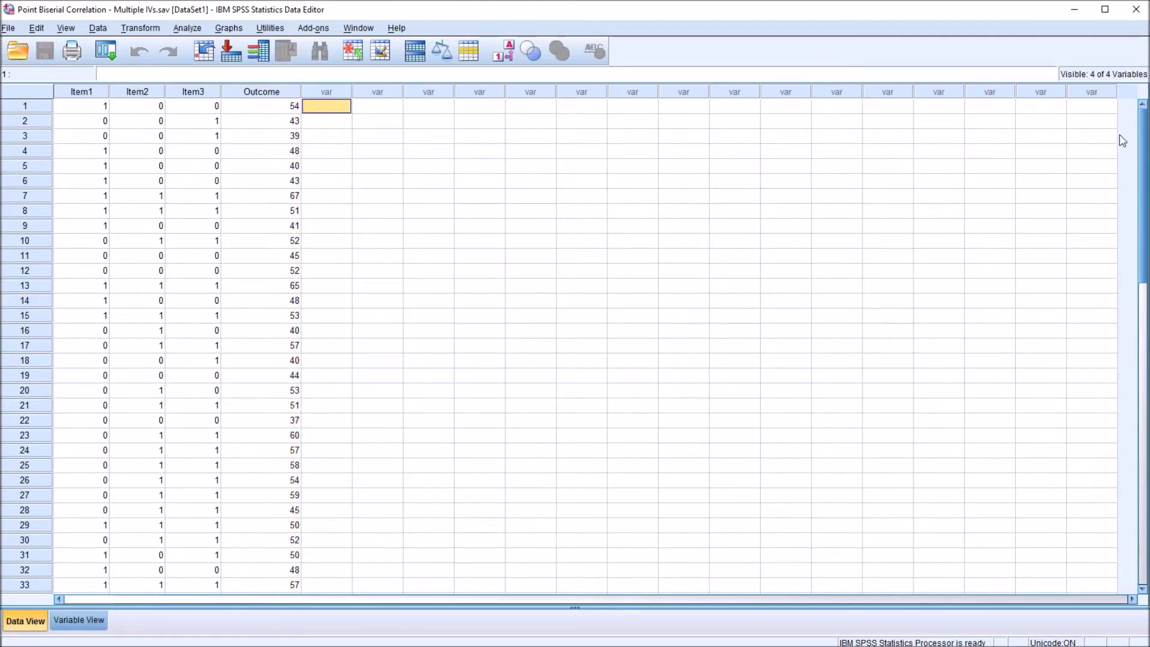
{"action": "mouse_move", "coordinate": [1143, 144]}
{"action": "left_mouse_down"}
{"action": "mouse_move", "coordinate": [1143, 315]}
{"action": "mouse_move", "coordinate": [1144, 144]}
{"action": "left_mouse_up"}
{"action": "left_click", "coordinate": [82, 95]}
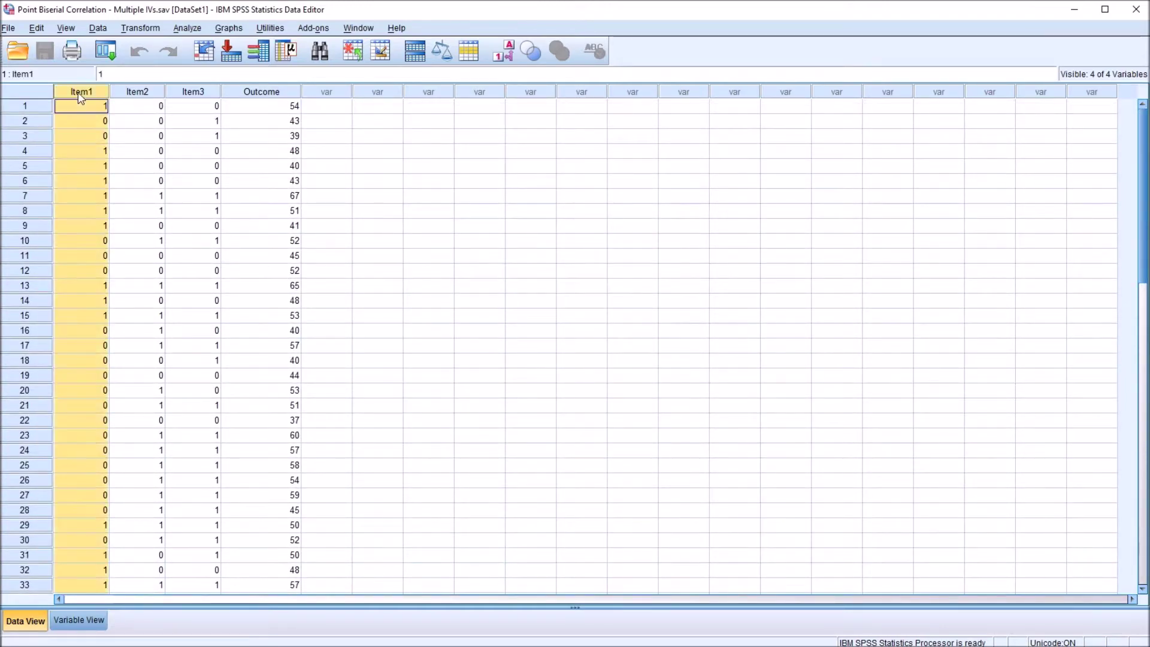
{"action": "left_click", "coordinate": [129, 94]}
{"action": "left_click", "coordinate": [195, 94]}
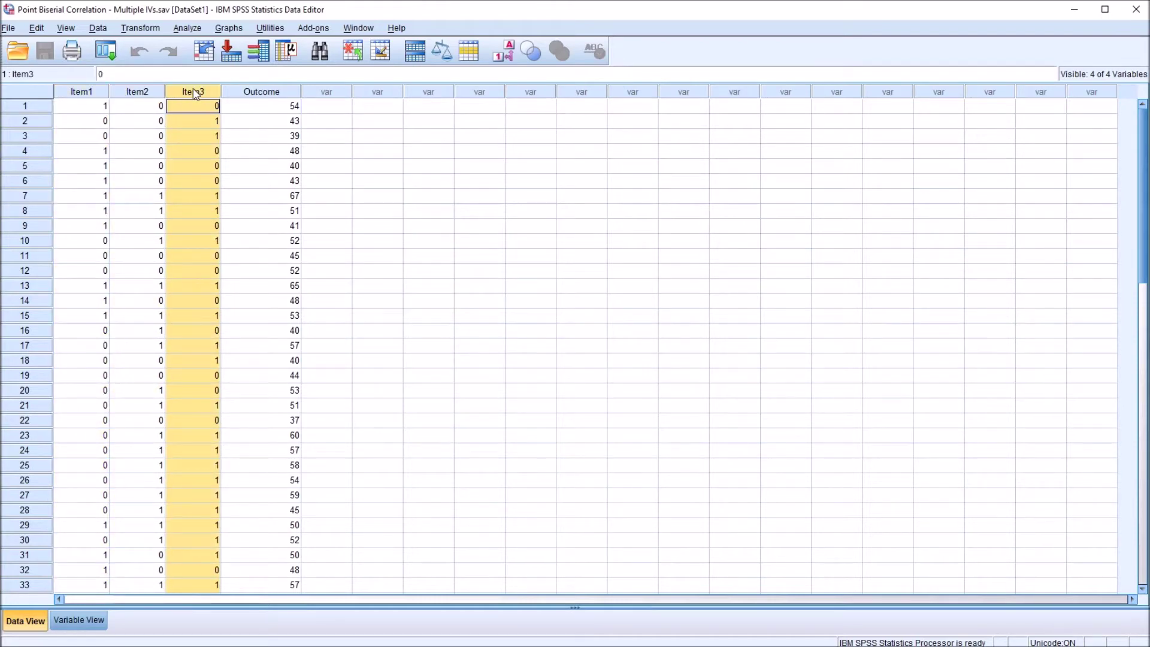
{"action": "left_click", "coordinate": [72, 94]}
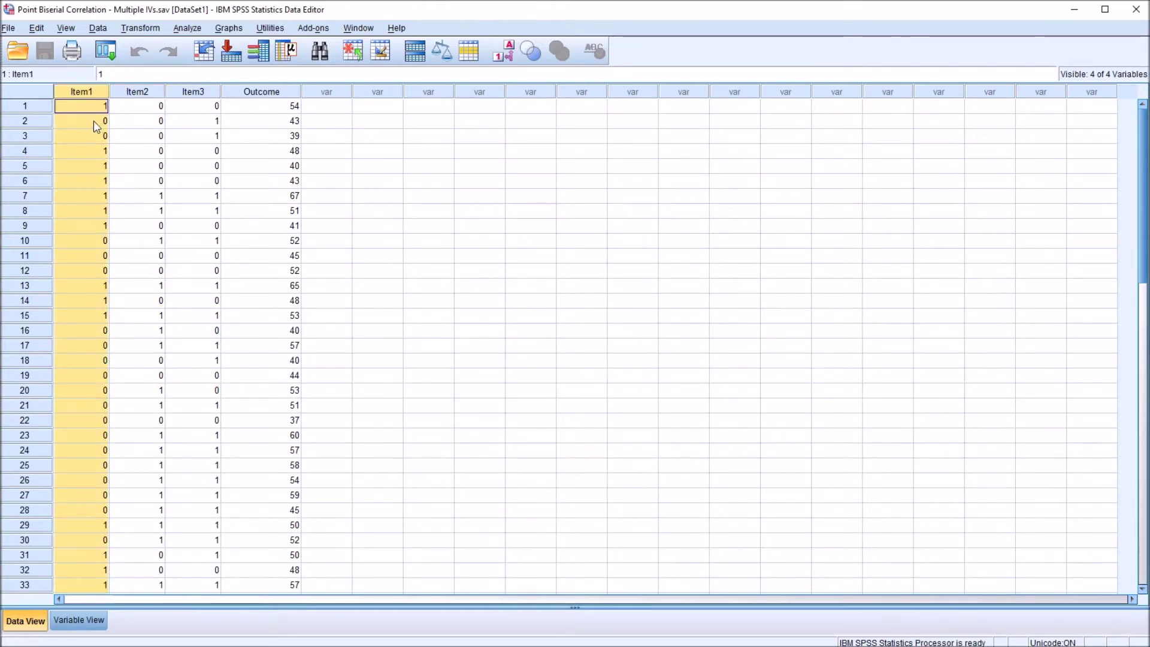
{"action": "left_click", "coordinate": [94, 123]}
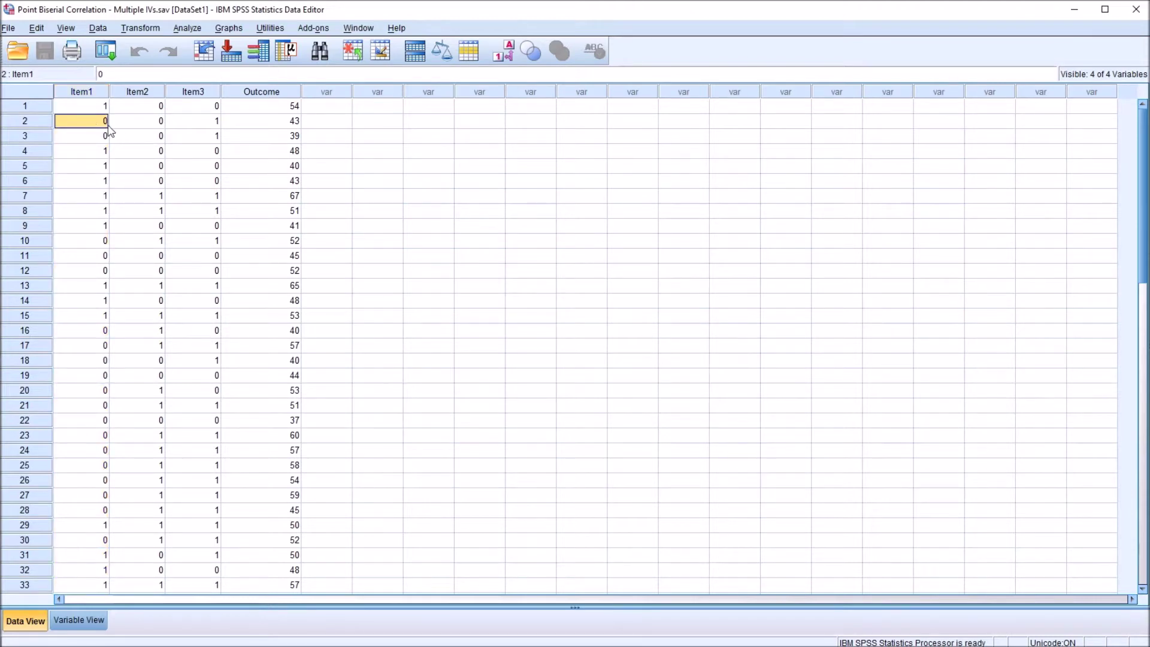
{"action": "left_click", "coordinate": [87, 108]}
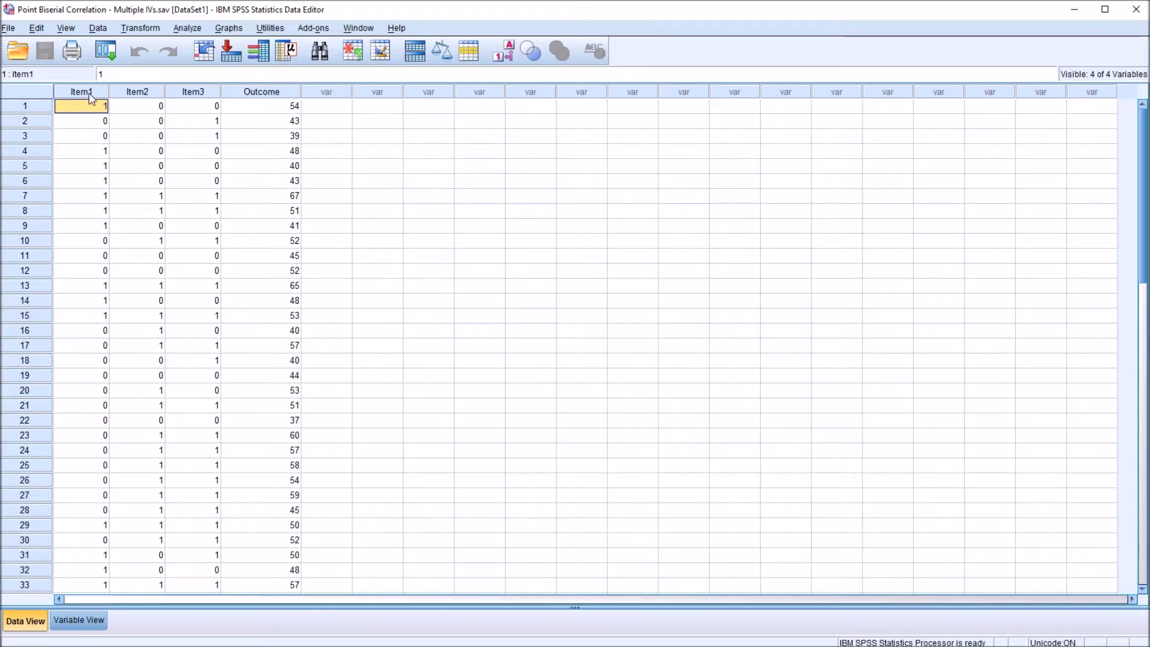
{"action": "left_click_drag", "start_coordinate": [91, 99], "coordinate": [183, 96]}
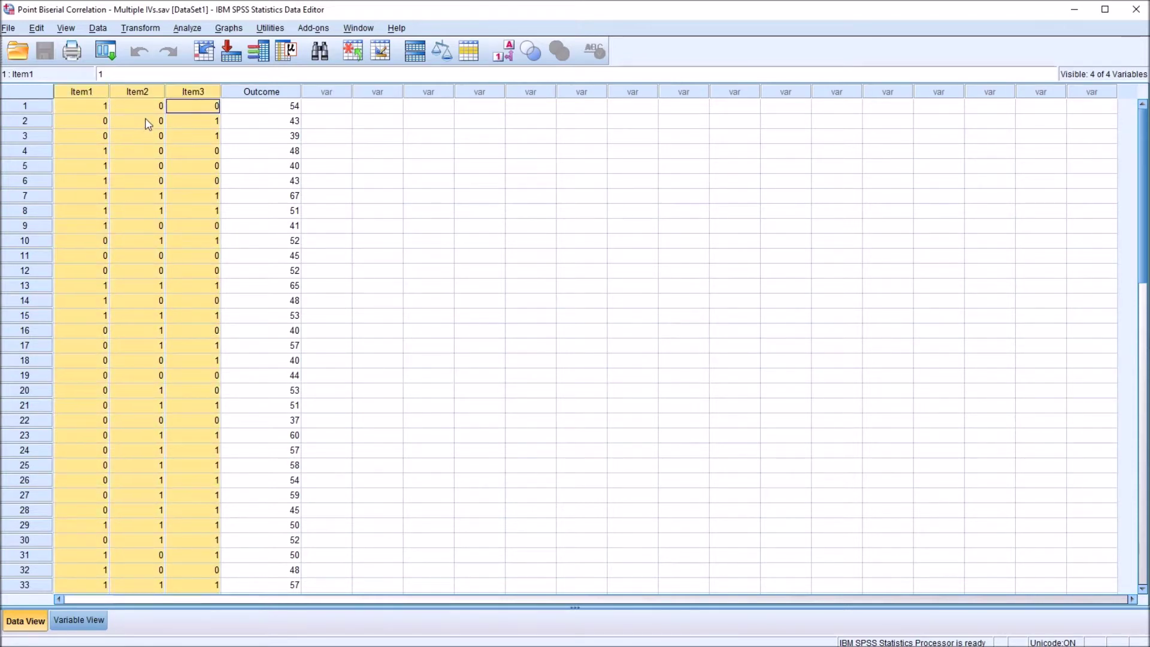
{"action": "left_click", "coordinate": [257, 108]}
{"action": "left_click", "coordinate": [261, 93]}
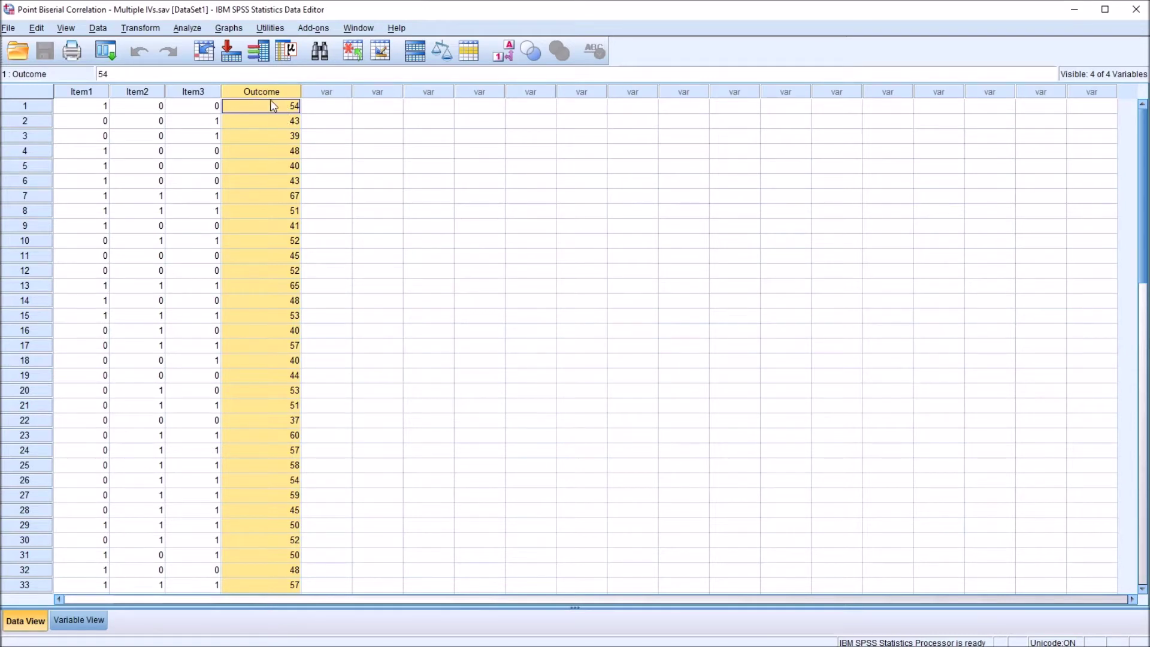
{"action": "left_click", "coordinate": [306, 108]}
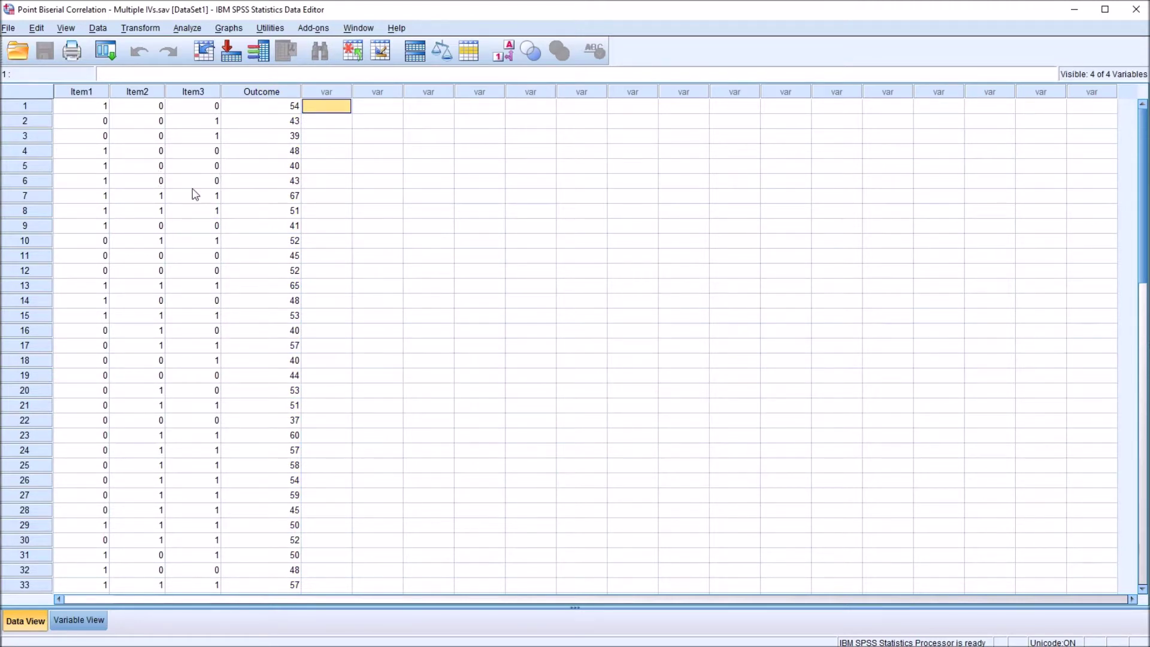
Walk through the Item1–Item3 predictors and the Outcome variable again in the data.
{"action": "left_click", "coordinate": [89, 94]}
{"action": "left_click", "coordinate": [127, 93]}
{"action": "left_click", "coordinate": [185, 96]}
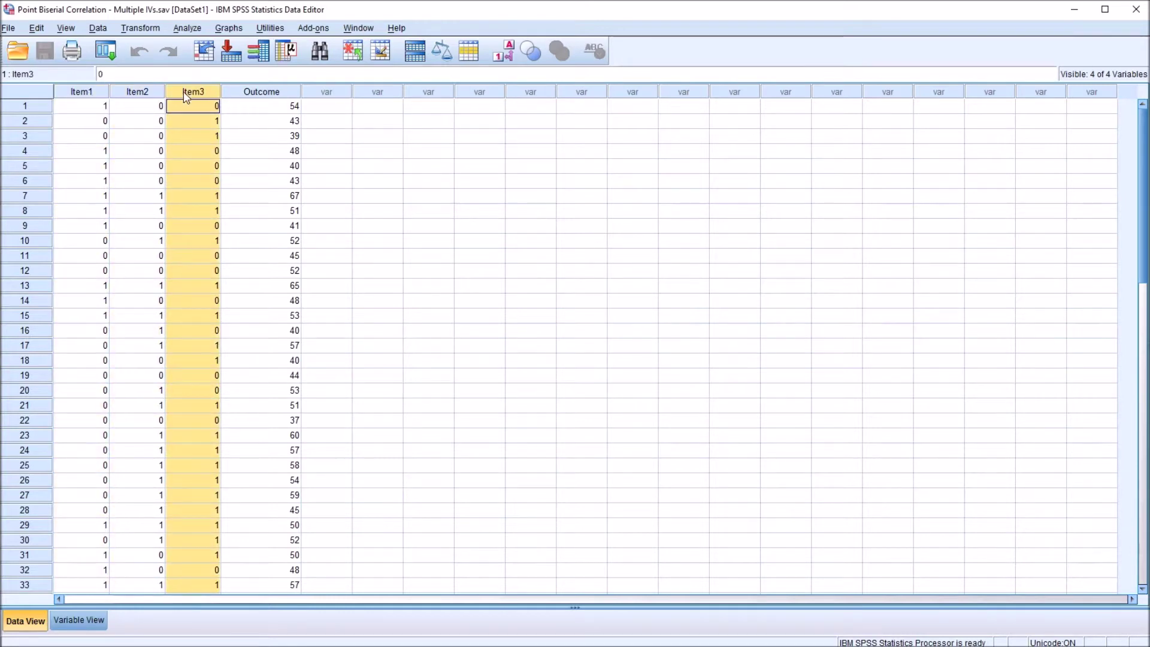
{"action": "left_click", "coordinate": [246, 95]}
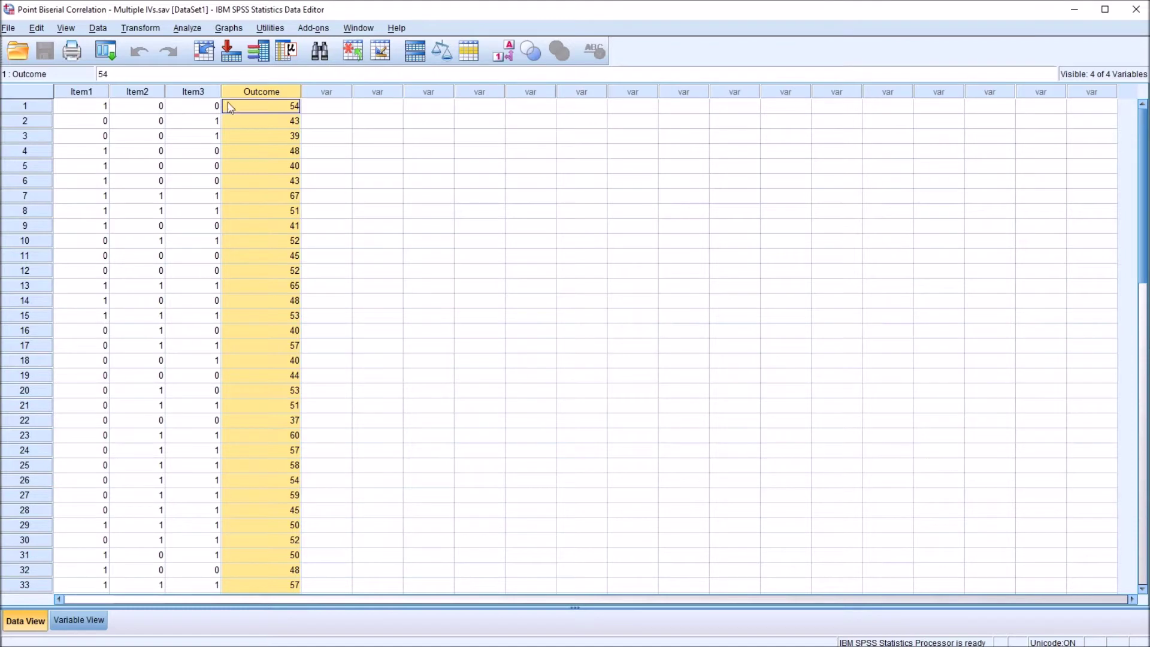
{"action": "mouse_move", "coordinate": [72, 96]}
{"action": "left_mouse_down"}
{"action": "mouse_move", "coordinate": [167, 99]}
{"action": "mouse_move", "coordinate": [64, 104]}
{"action": "left_mouse_up"}
{"action": "left_click", "coordinate": [83, 109]}
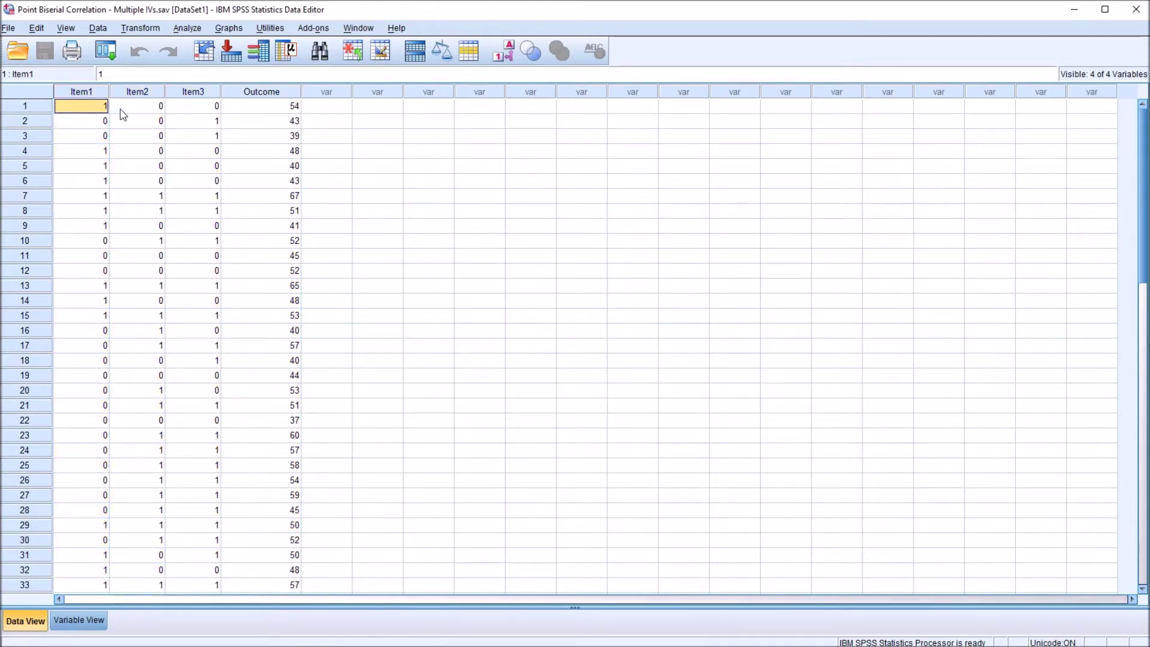
{"action": "left_click", "coordinate": [258, 93]}
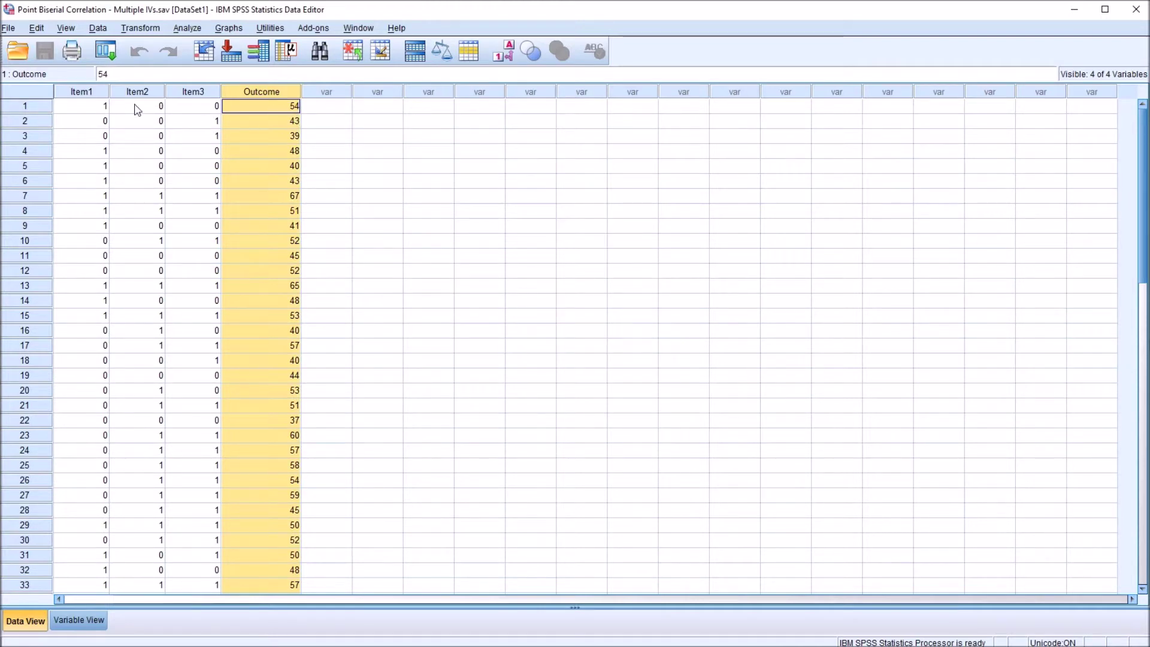
{"action": "left_click", "coordinate": [87, 94]}
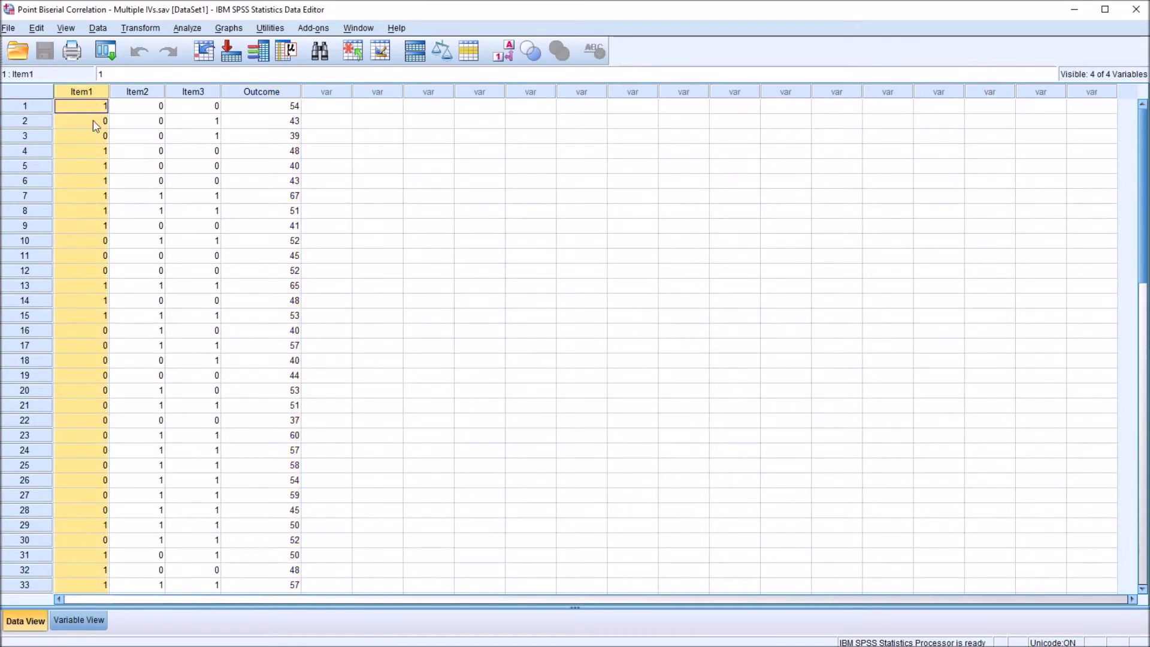
{"action": "left_click", "coordinate": [146, 93]}
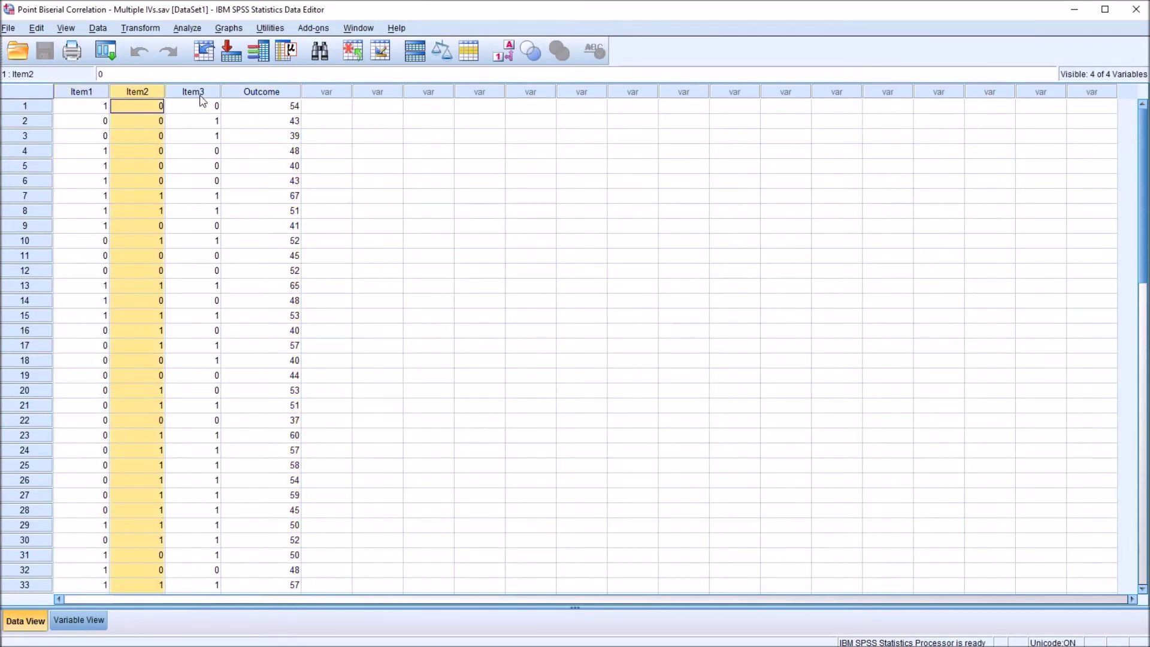
{"action": "left_click", "coordinate": [194, 94]}
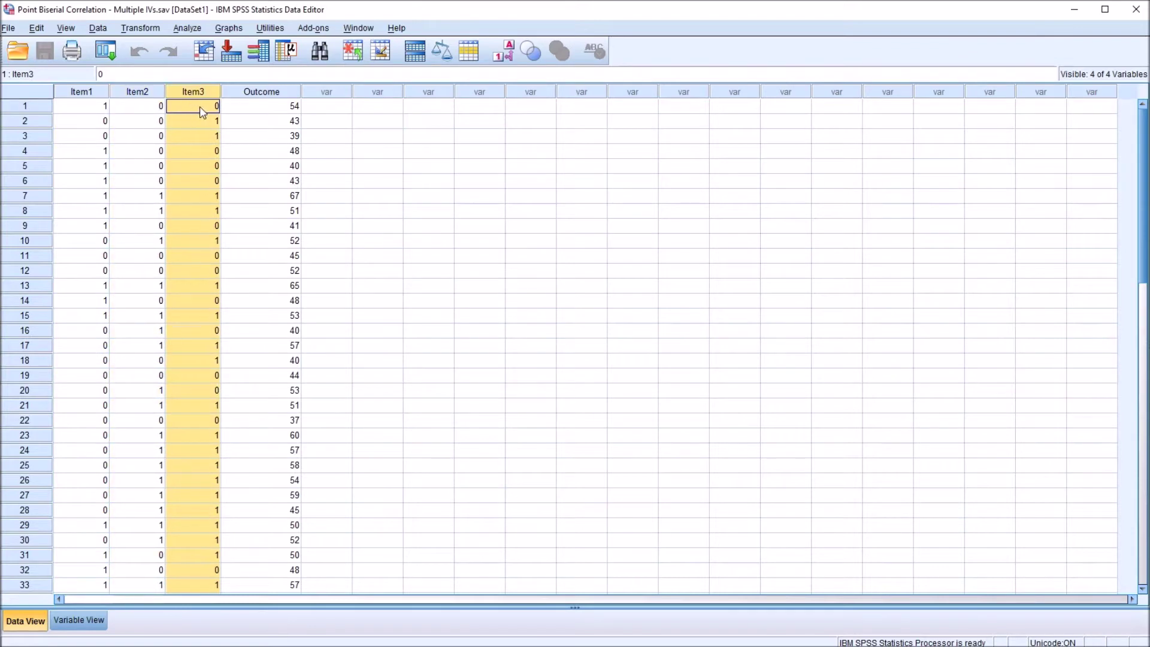
{"action": "left_click", "coordinate": [262, 95]}
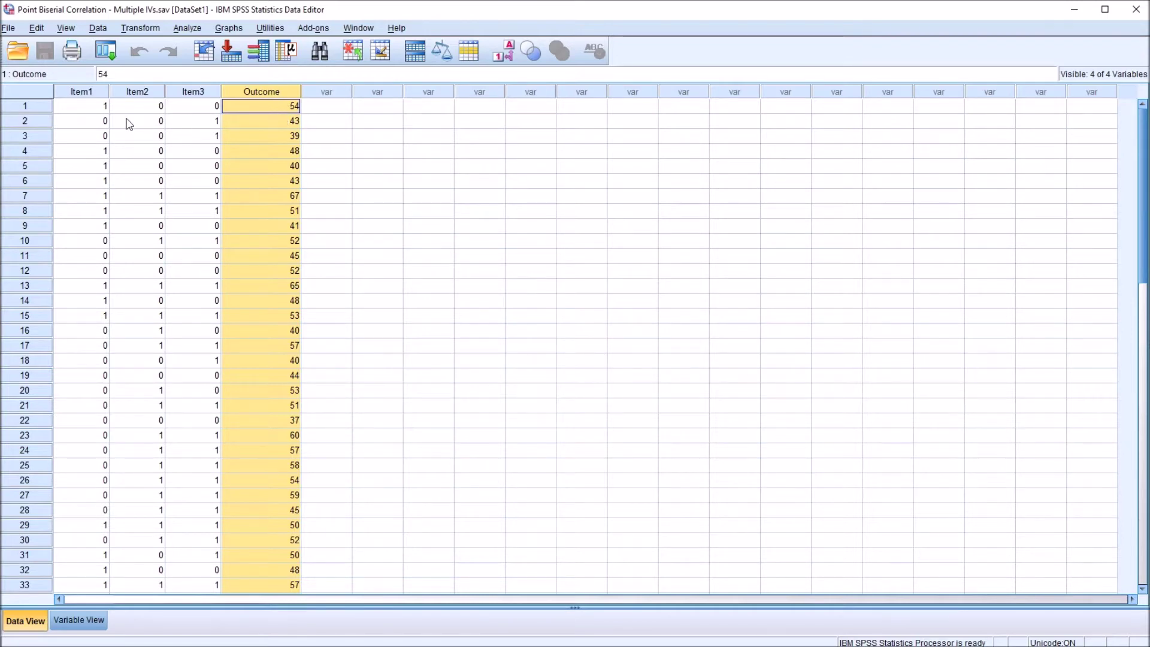
{"action": "left_click", "coordinate": [88, 109]}
{"action": "left_click", "coordinate": [83, 92]}
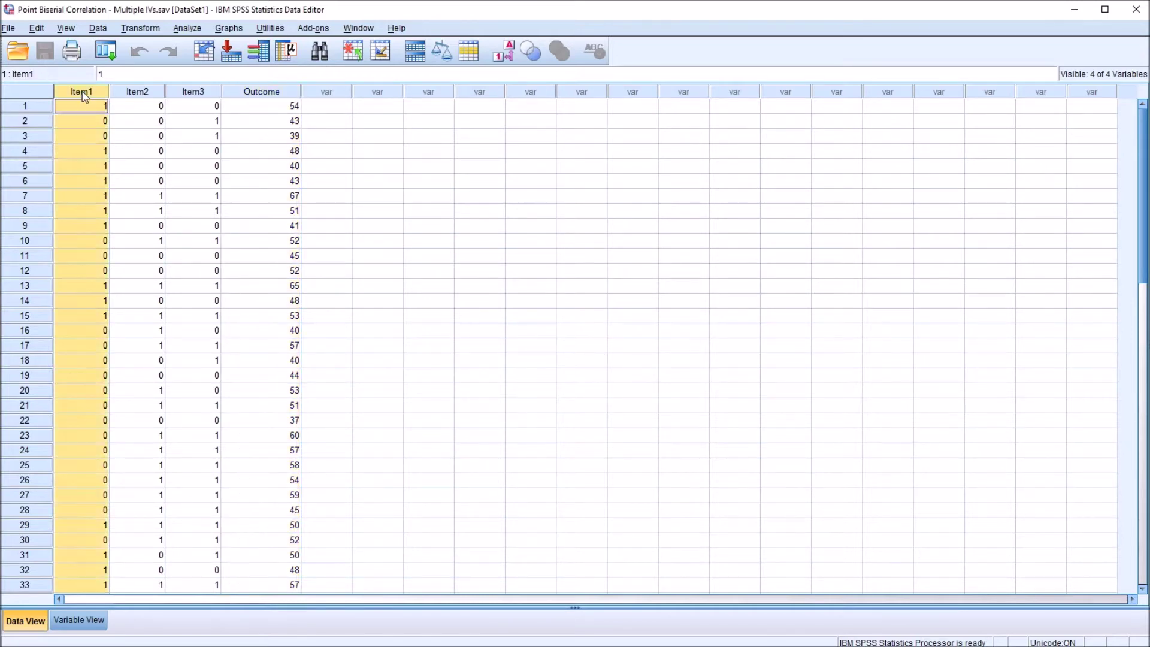
{"action": "left_click", "coordinate": [262, 93]}
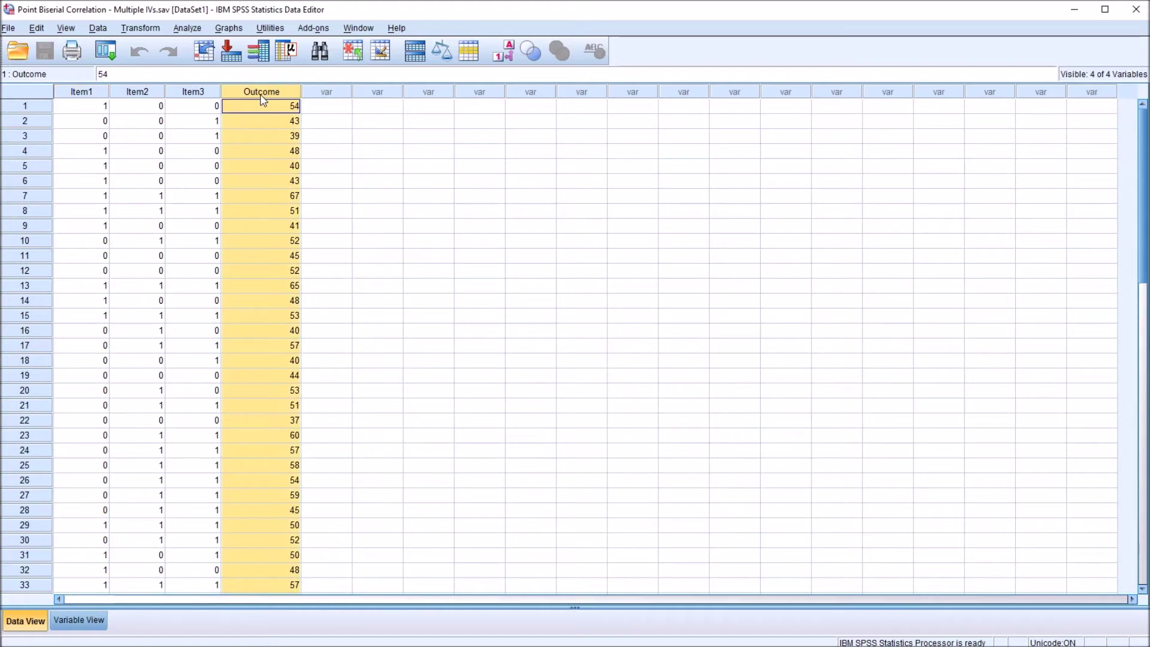
{"action": "left_click", "coordinate": [317, 109]}
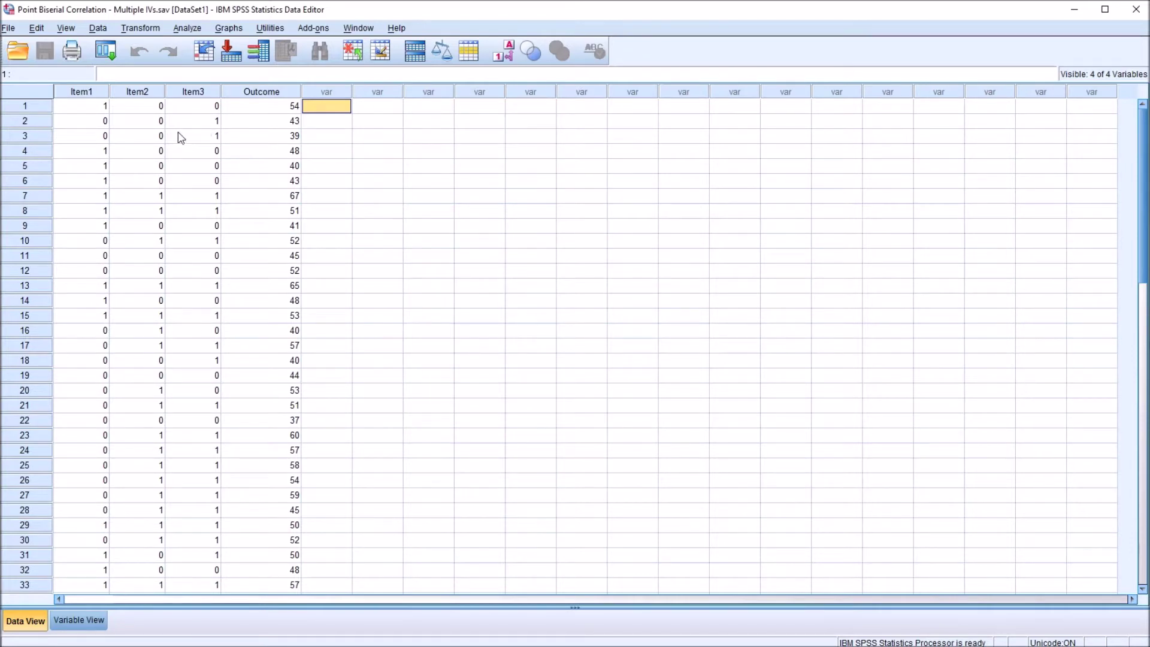
{"action": "left_click", "coordinate": [82, 92]}
{"action": "left_click", "coordinate": [133, 91]}
{"action": "left_click", "coordinate": [188, 92]}
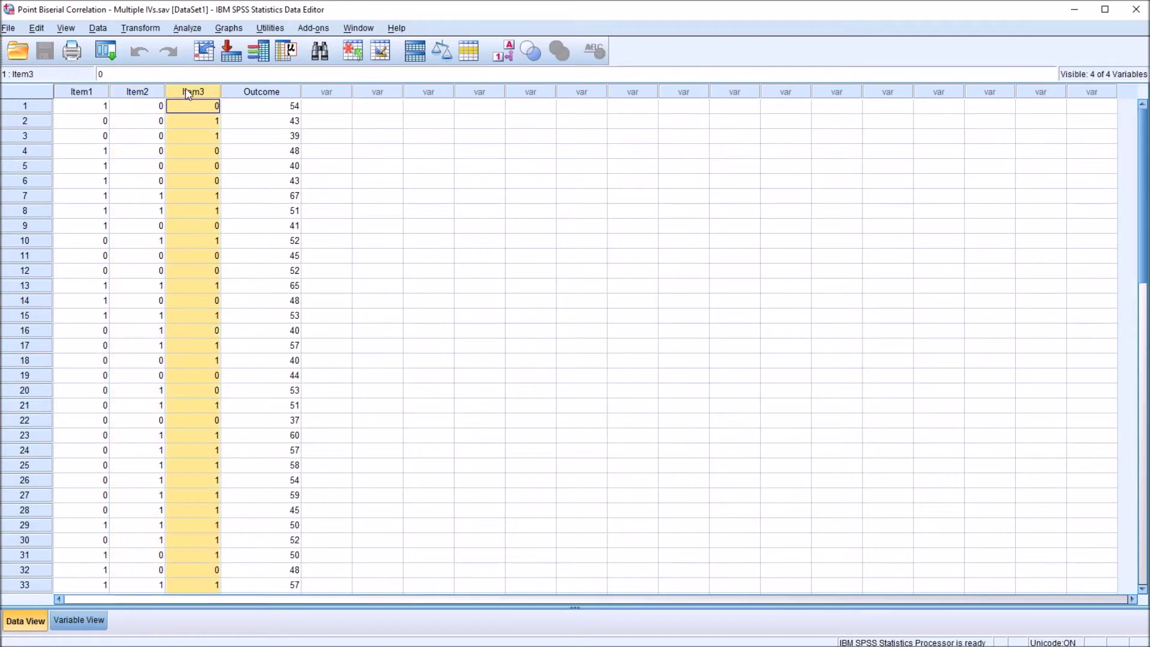
{"action": "left_click", "coordinate": [79, 91]}
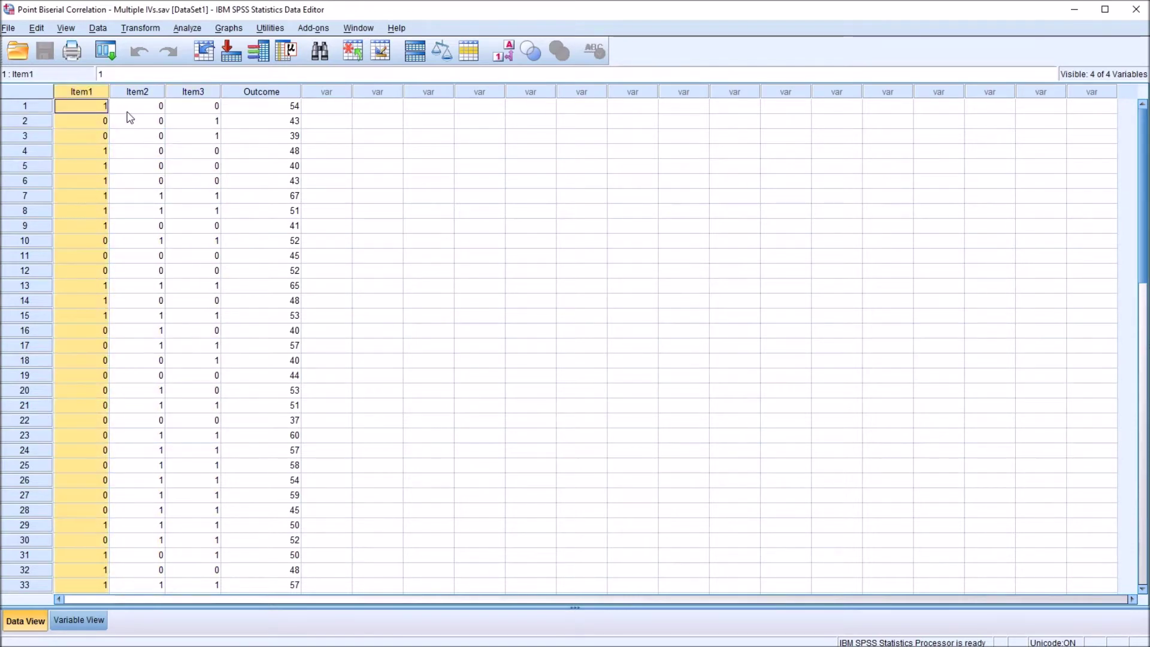
{"action": "left_click", "coordinate": [262, 93]}
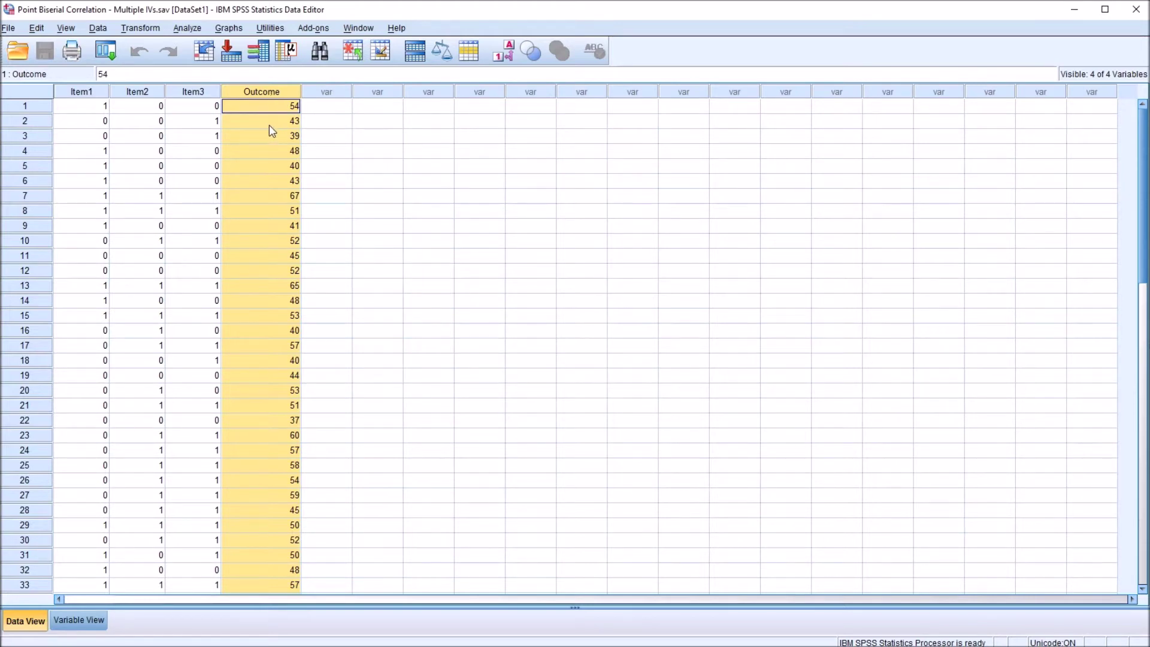
{"action": "key", "text": "Right"}
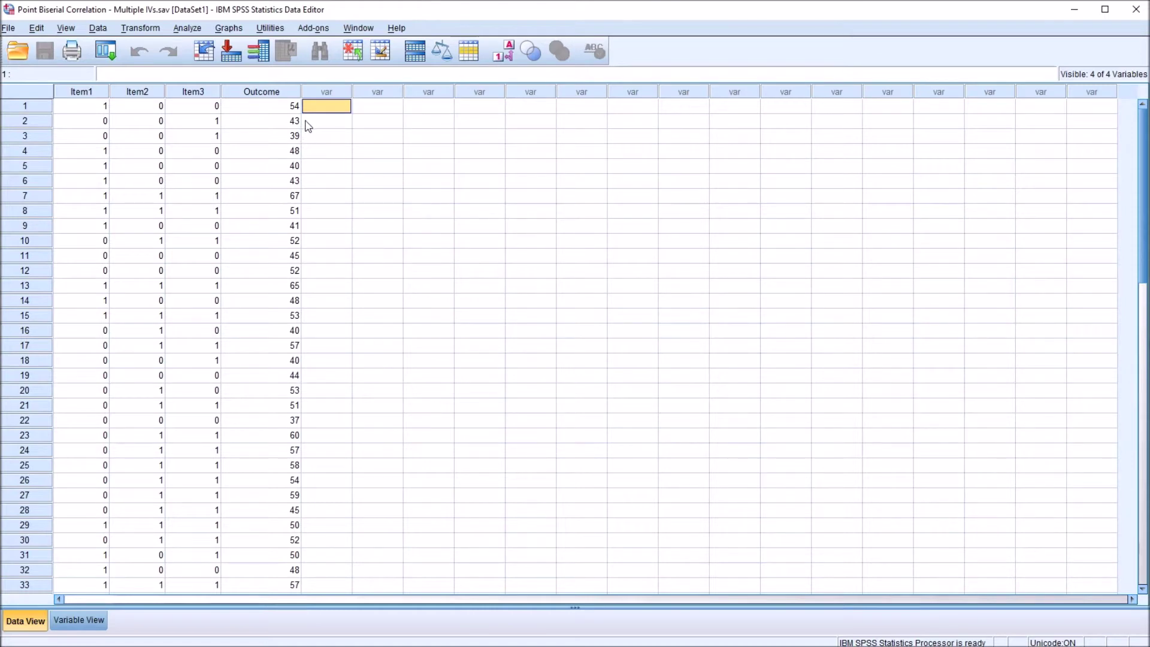
{"action": "left_click", "coordinate": [268, 96]}
{"action": "left_click", "coordinate": [321, 109]}
Open Analyze > Correlate > Bivariate and add Outcome to the Variables list.
{"action": "left_click", "coordinate": [183, 29]}
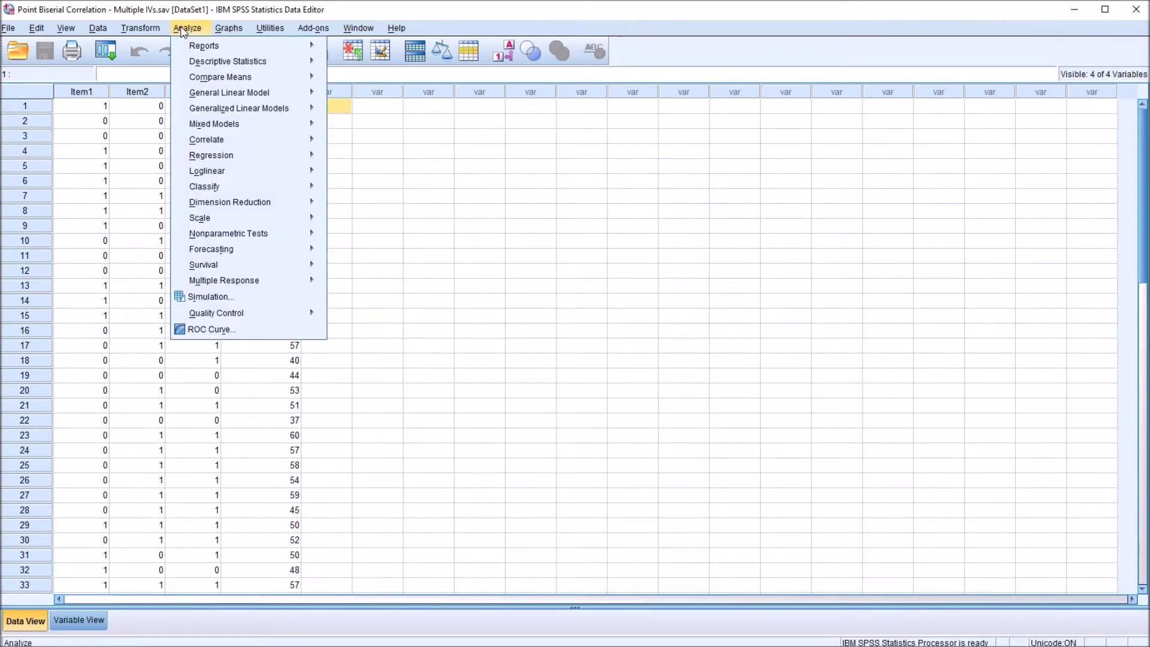
{"action": "mouse_move", "coordinate": [231, 143]}
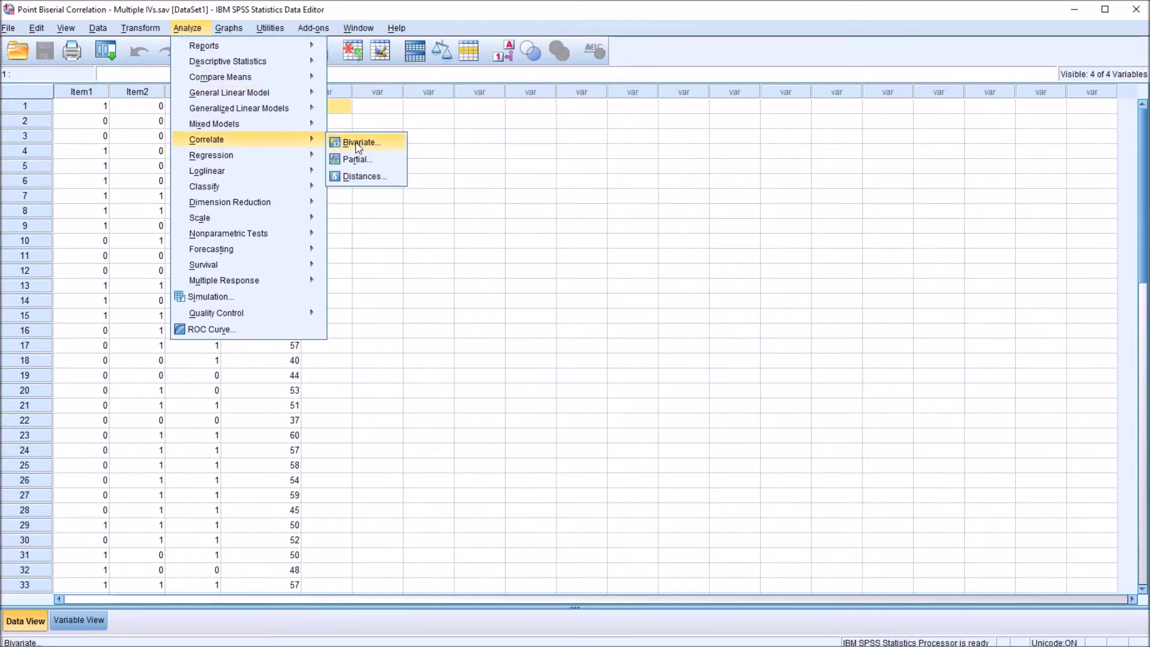
{"action": "left_click", "coordinate": [358, 148]}
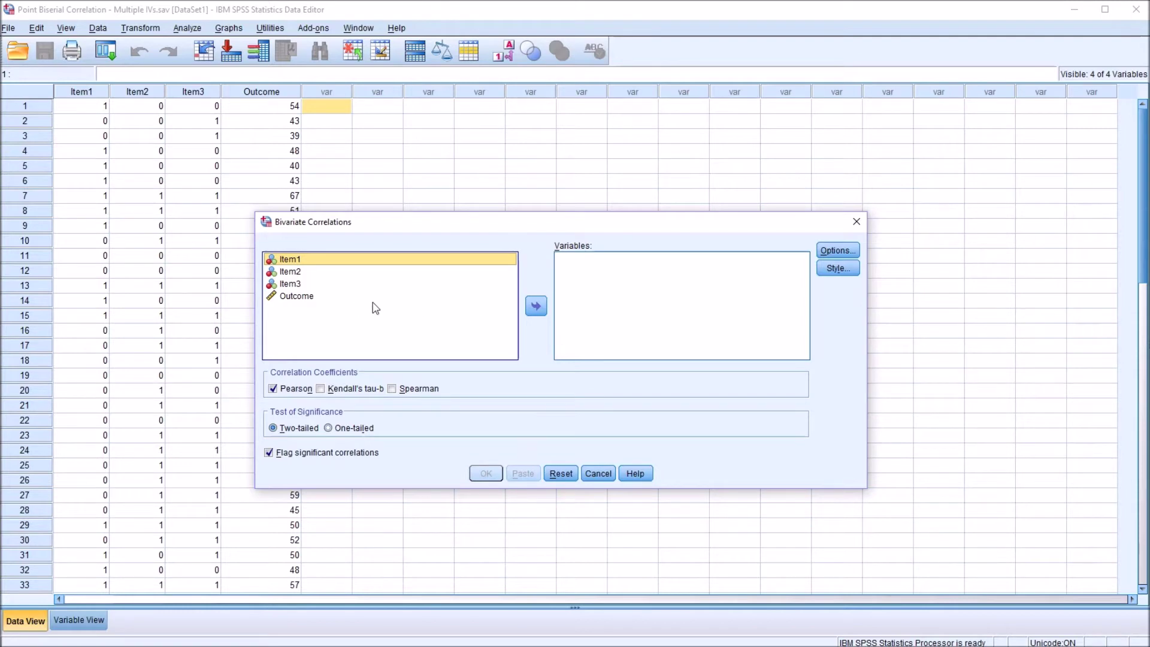
{"action": "left_click", "coordinate": [409, 307]}
{"action": "left_click", "coordinate": [308, 300]}
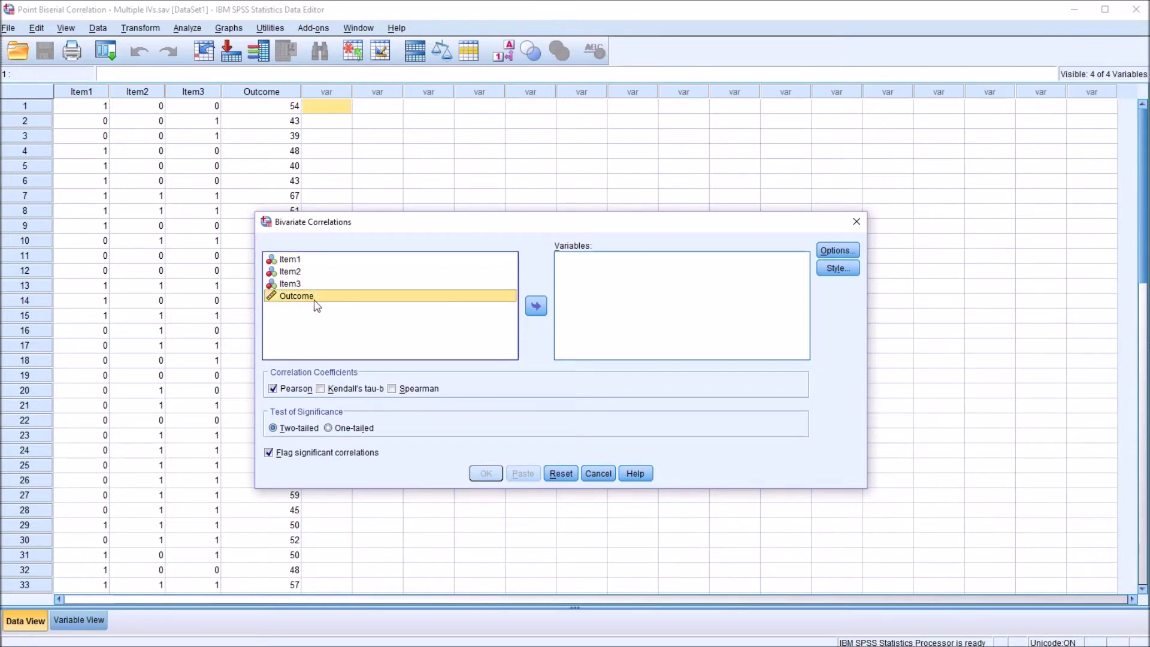
{"action": "left_click", "coordinate": [302, 262]}
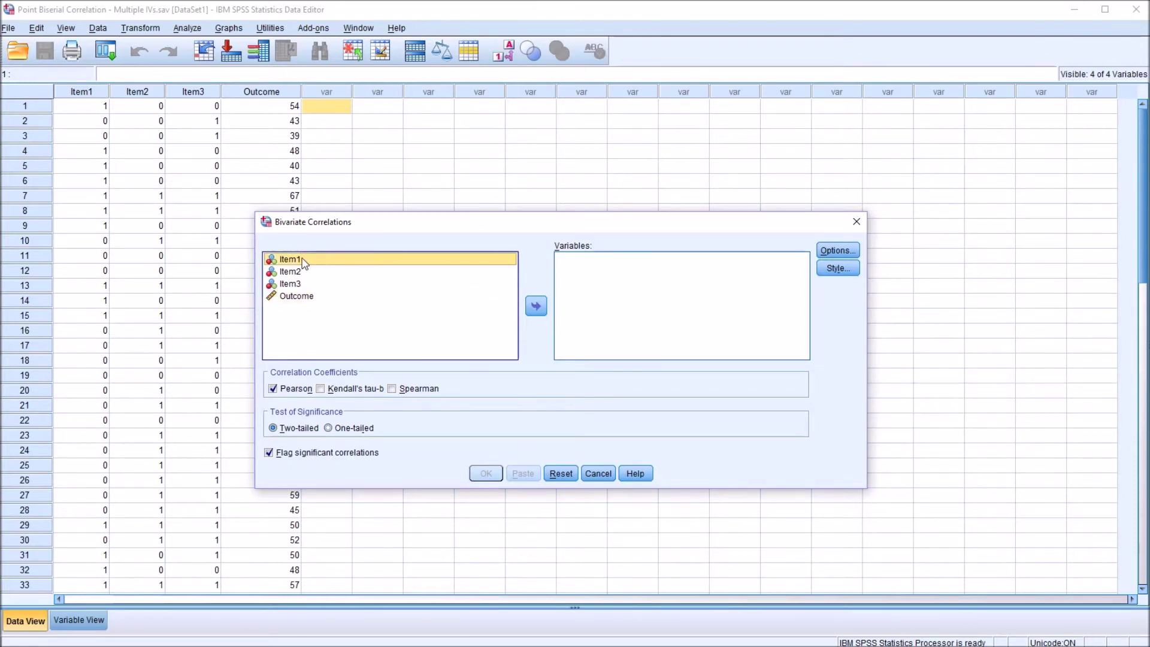
{"action": "left_click", "coordinate": [300, 273]}
{"action": "left_click", "coordinate": [298, 285]}
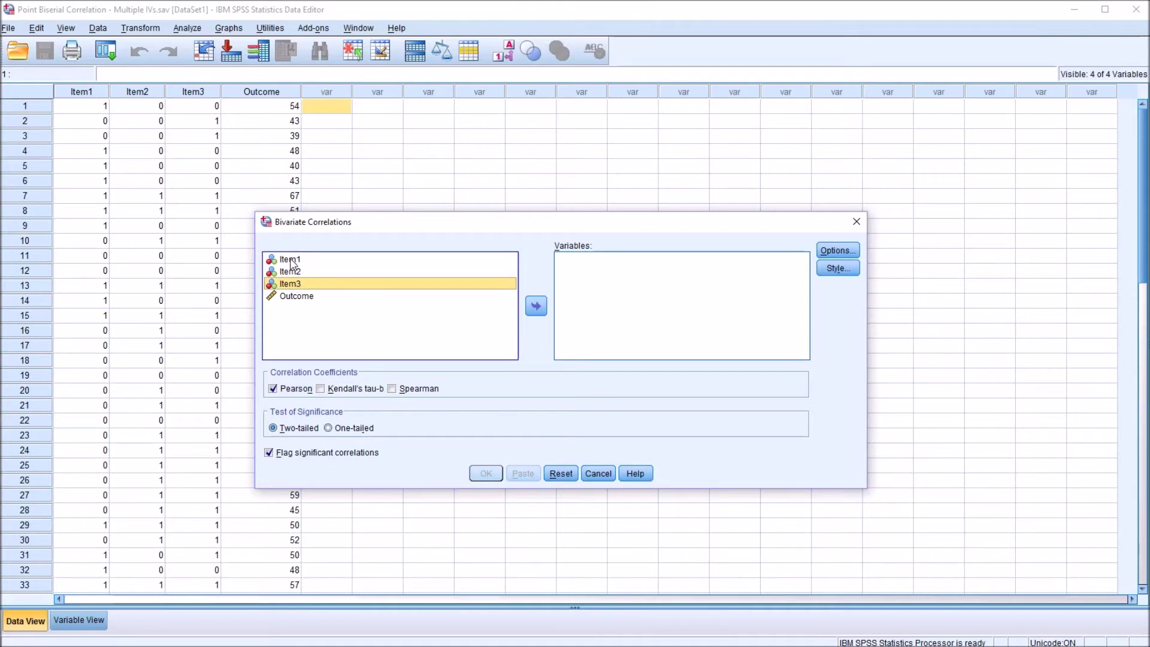
{"action": "left_click", "coordinate": [292, 262]}
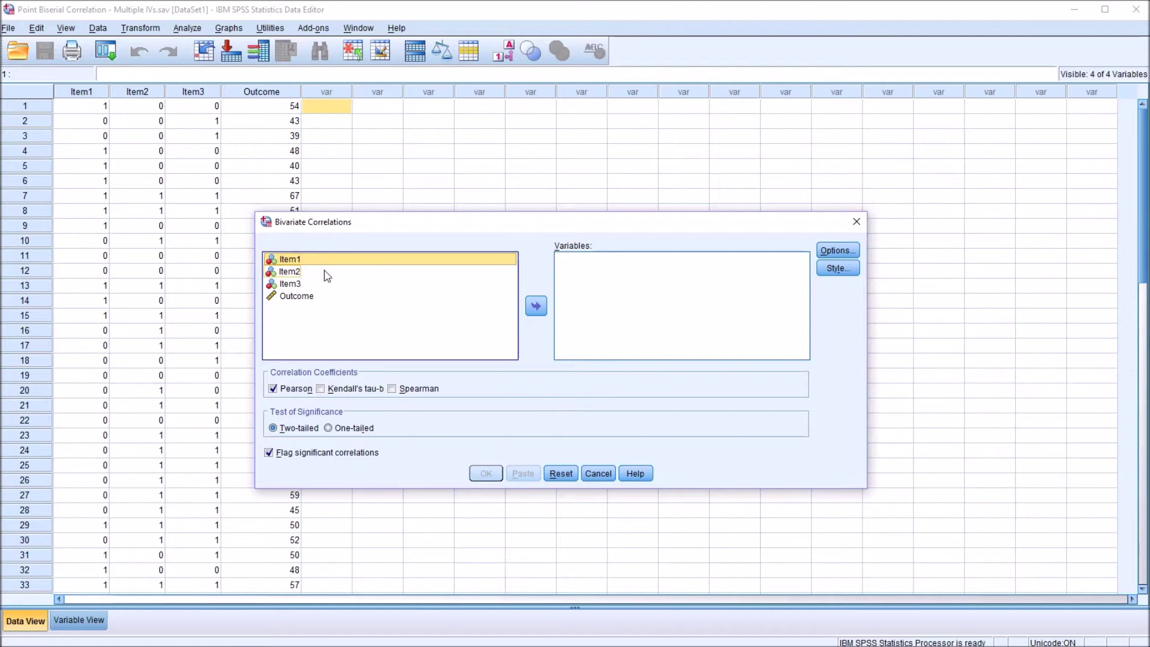
{"action": "left_click", "coordinate": [309, 274]}
{"action": "left_click", "coordinate": [310, 286]}
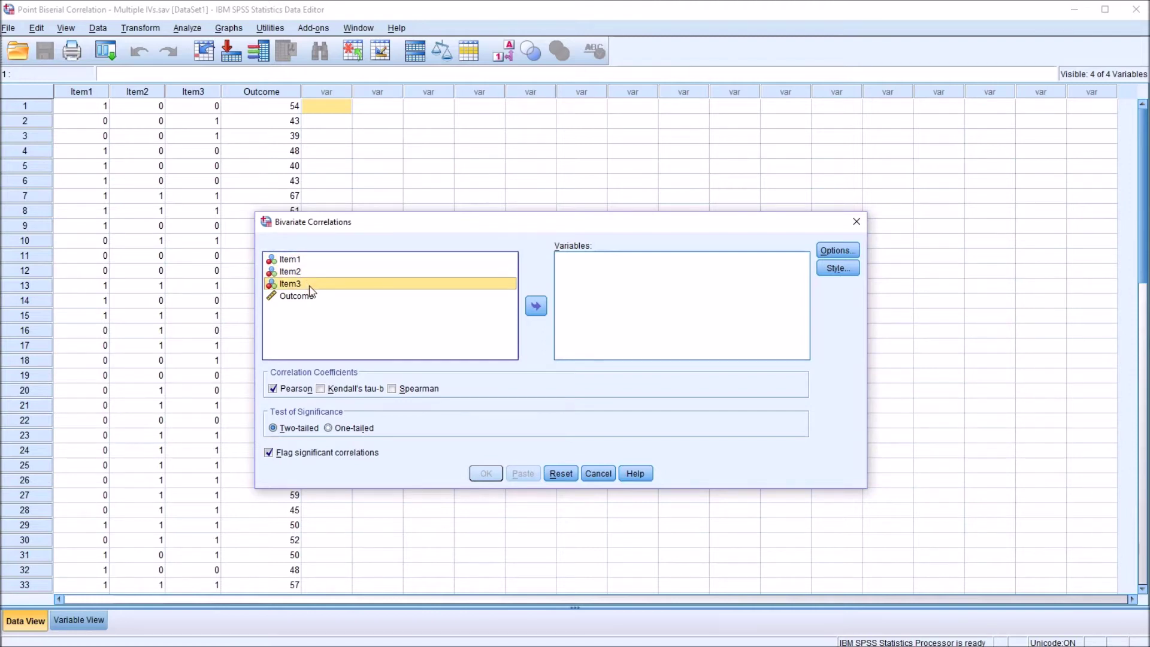
{"action": "left_click", "coordinate": [311, 297]}
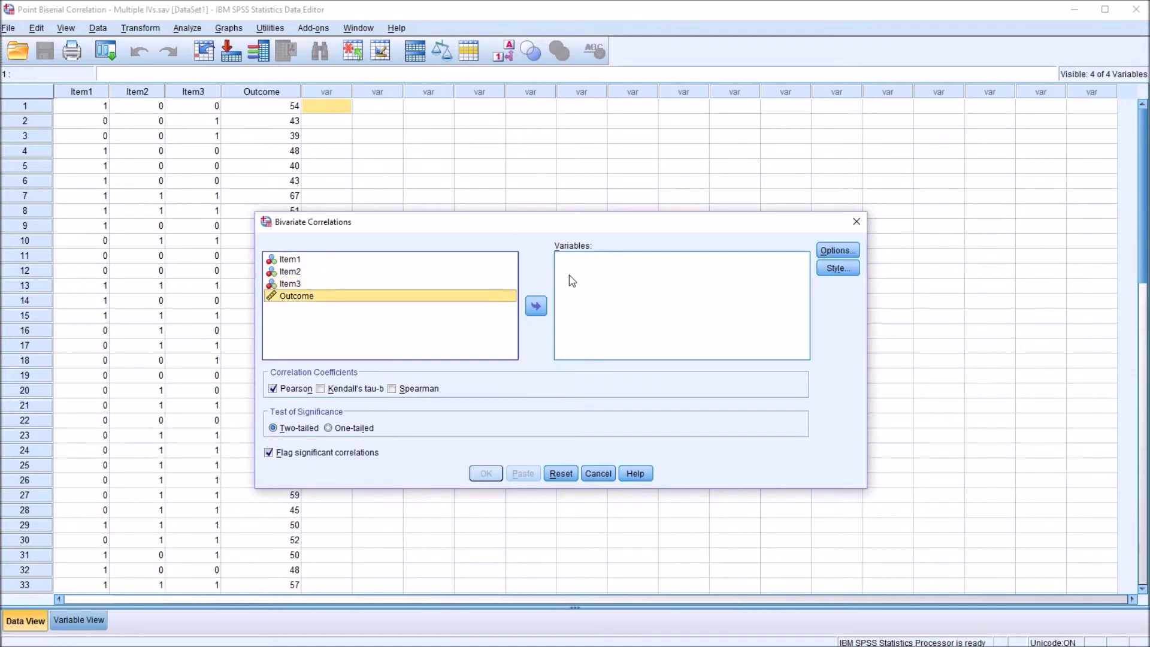
{"action": "double_click", "coordinate": [307, 296]}
Add Item3, Item2 and Item1 to the Variables list alongside Outcome.
{"action": "left_click_drag", "start_coordinate": [297, 284], "coordinate": [561, 293]}
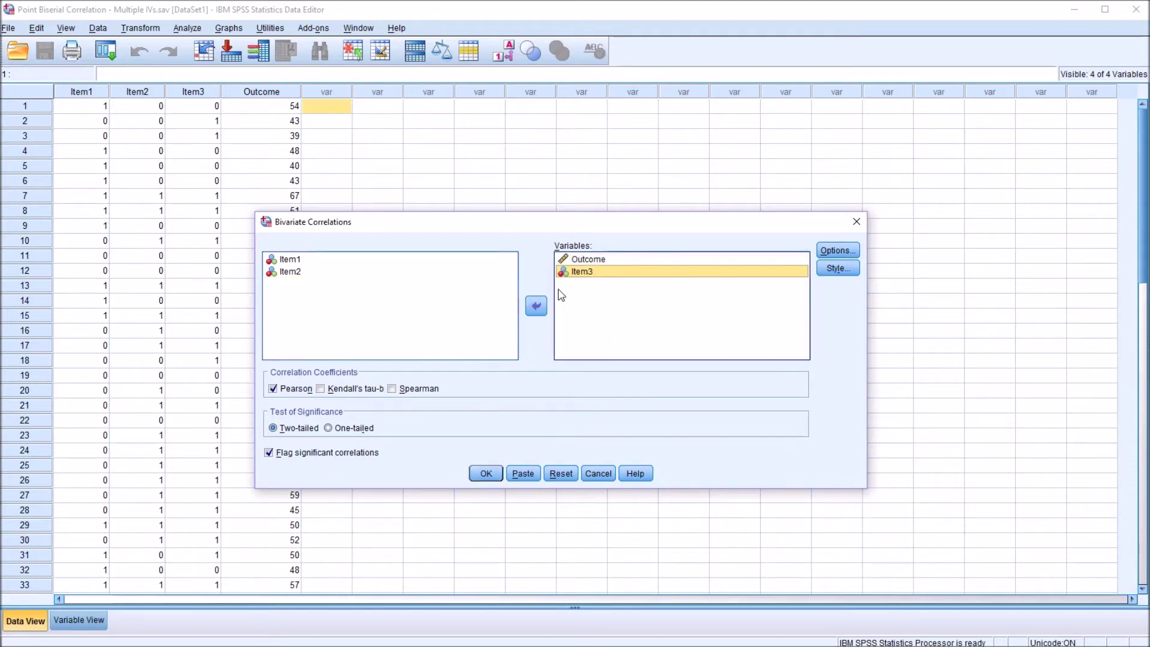
{"action": "left_click_drag", "start_coordinate": [291, 272], "coordinate": [566, 311]}
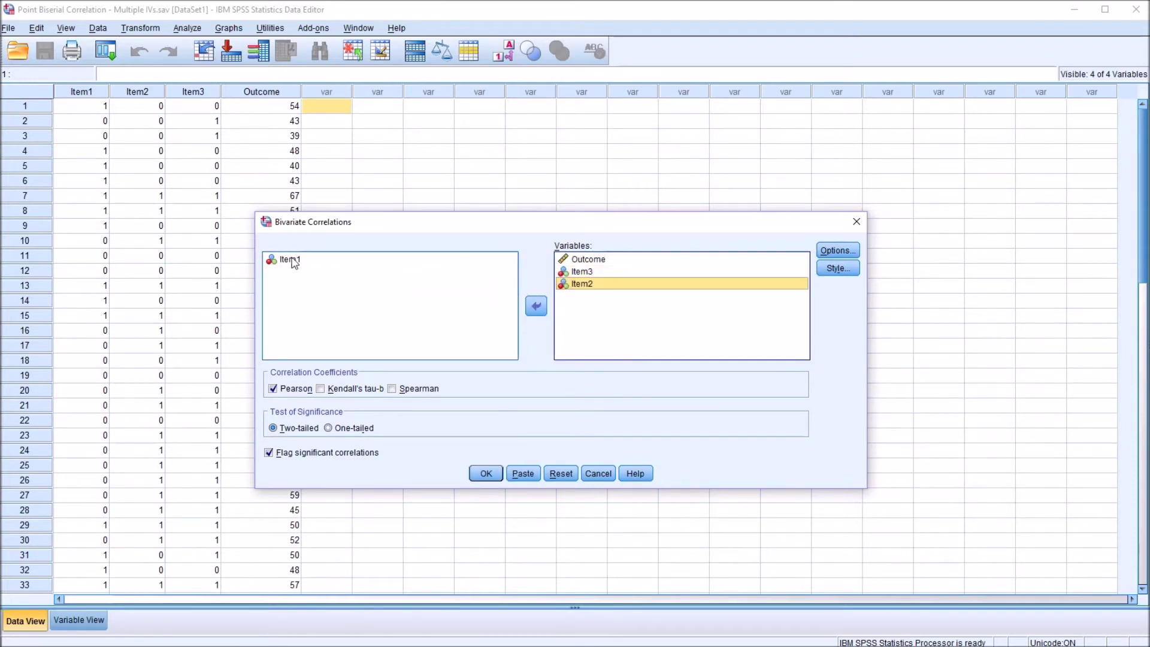
{"action": "left_click_drag", "start_coordinate": [290, 259], "coordinate": [574, 306]}
{"action": "left_click", "coordinate": [585, 283]}
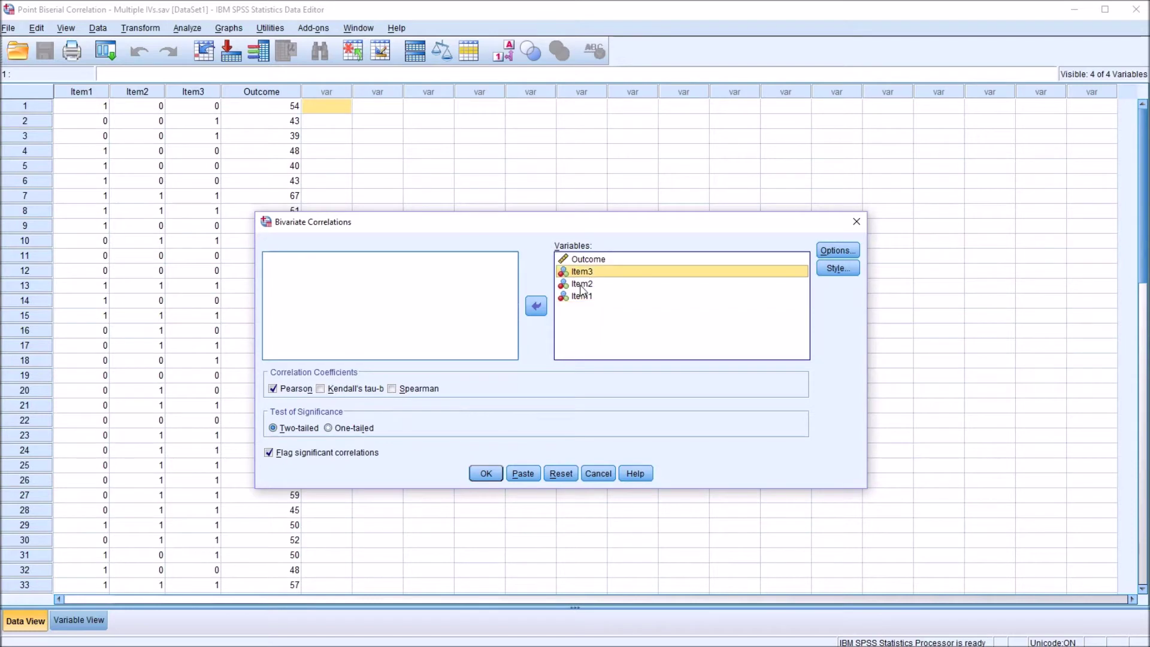
Check the chosen variables Outcome, Item3, Item2 and Item1 in the Variables list.
{"action": "left_click", "coordinate": [584, 298]}
{"action": "left_click", "coordinate": [585, 261]}
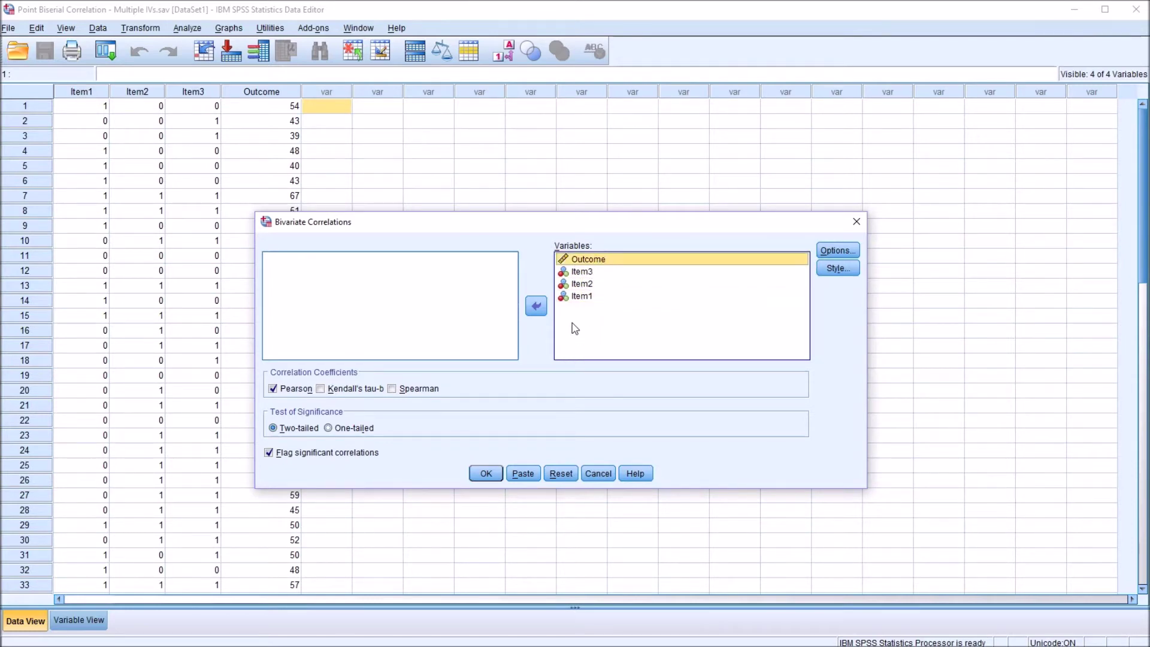
{"action": "left_click", "coordinate": [581, 297]}
{"action": "left_click", "coordinate": [581, 285]}
{"action": "left_click", "coordinate": [580, 275]}
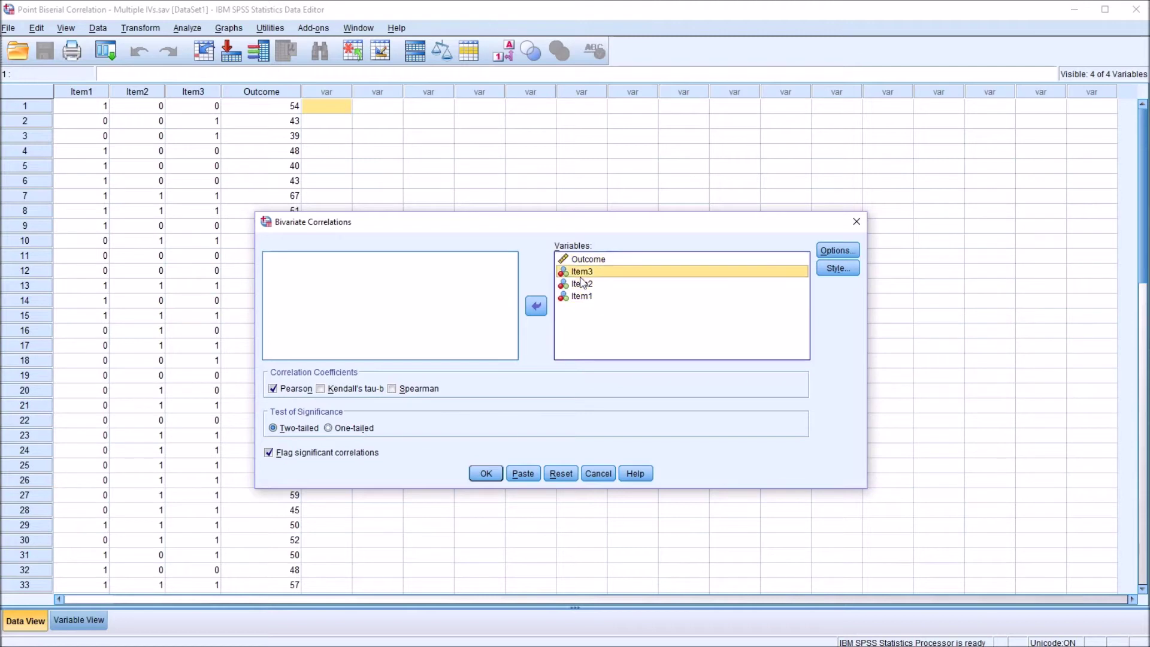
{"action": "left_click", "coordinate": [588, 261]}
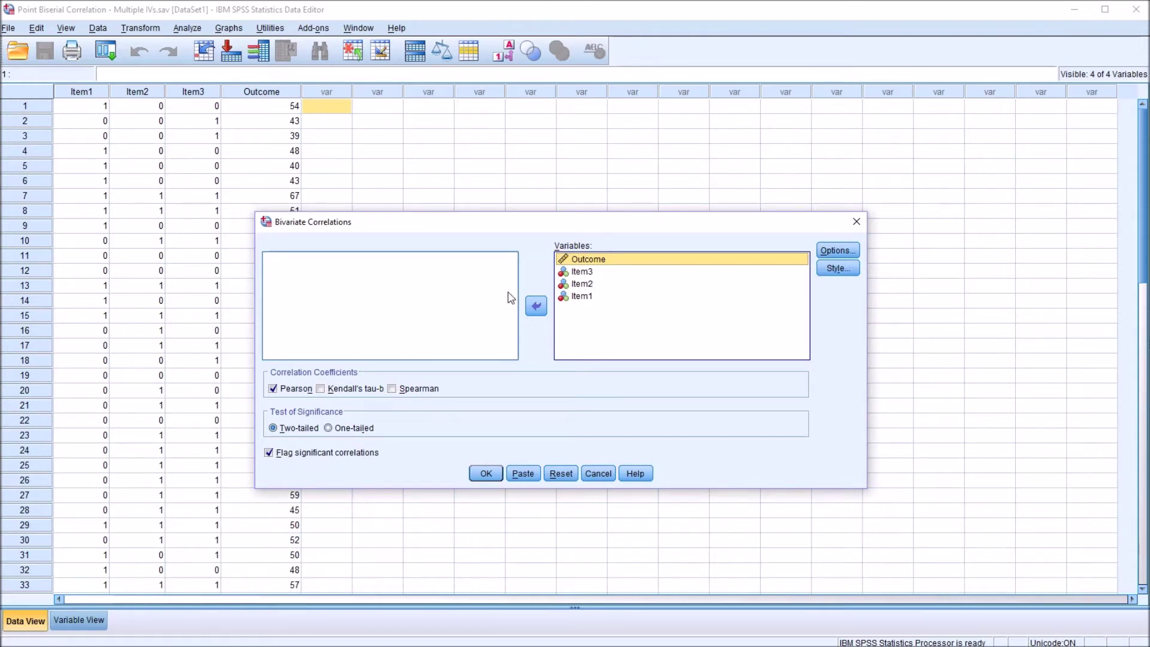
Turn on Means and standard deviations in the correlation Options.
{"action": "left_click", "coordinate": [838, 250]}
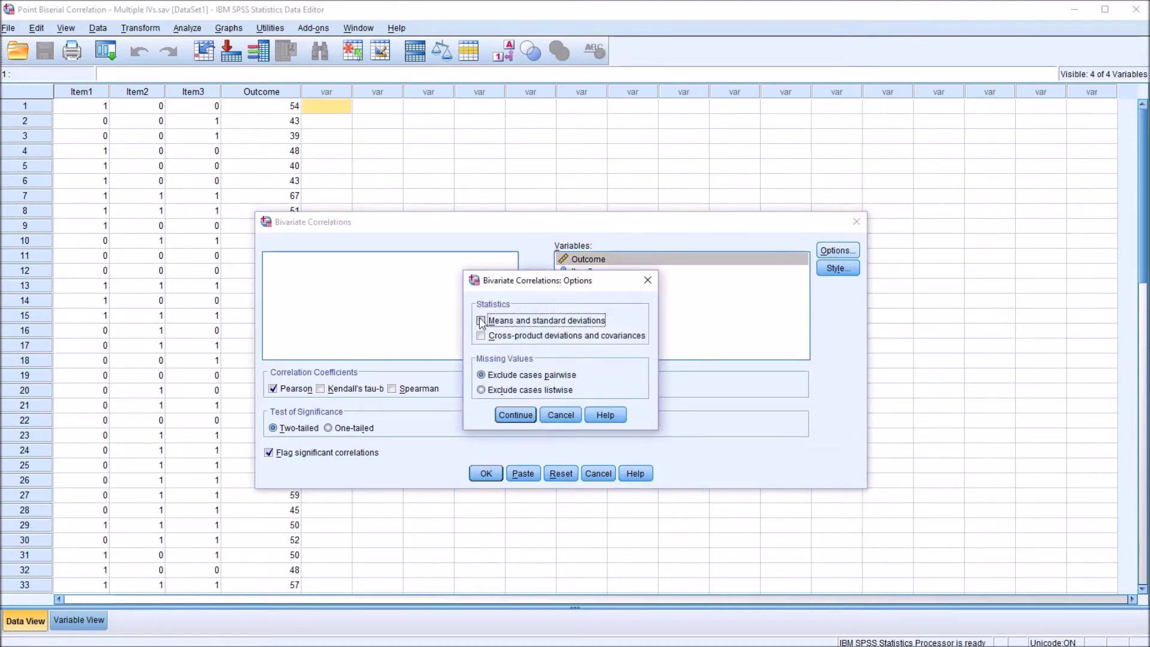
{"action": "left_click", "coordinate": [482, 321]}
{"action": "left_click", "coordinate": [516, 415]}
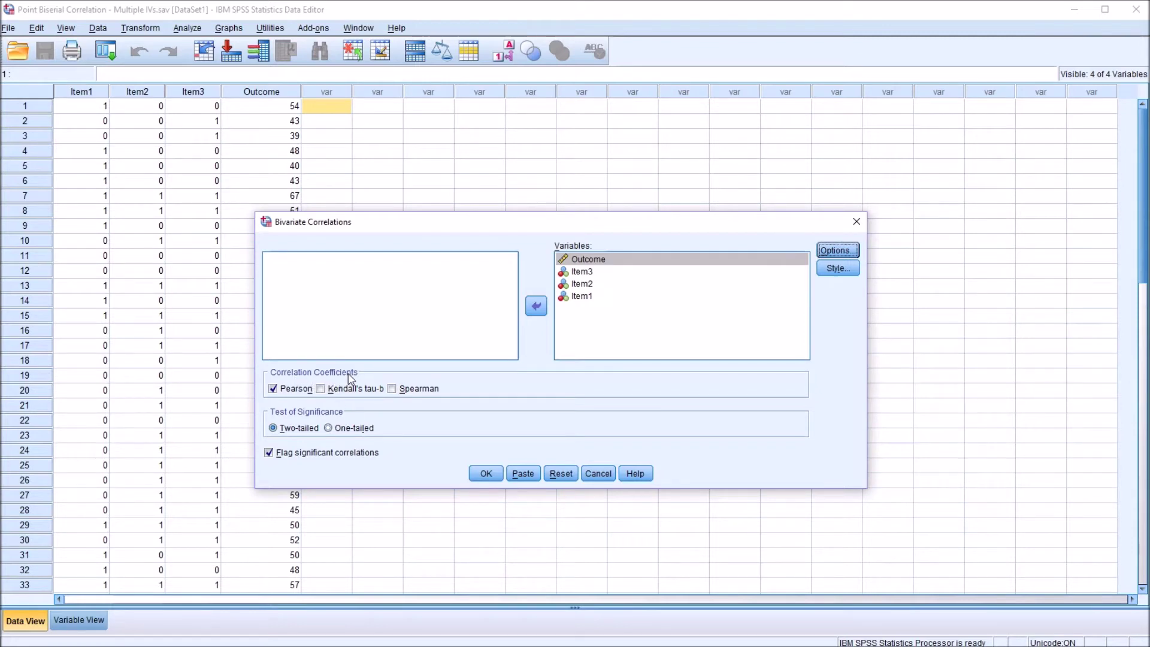
Keep the Pearson coefficient checked and run the correlation.
{"action": "left_click", "coordinate": [273, 390]}
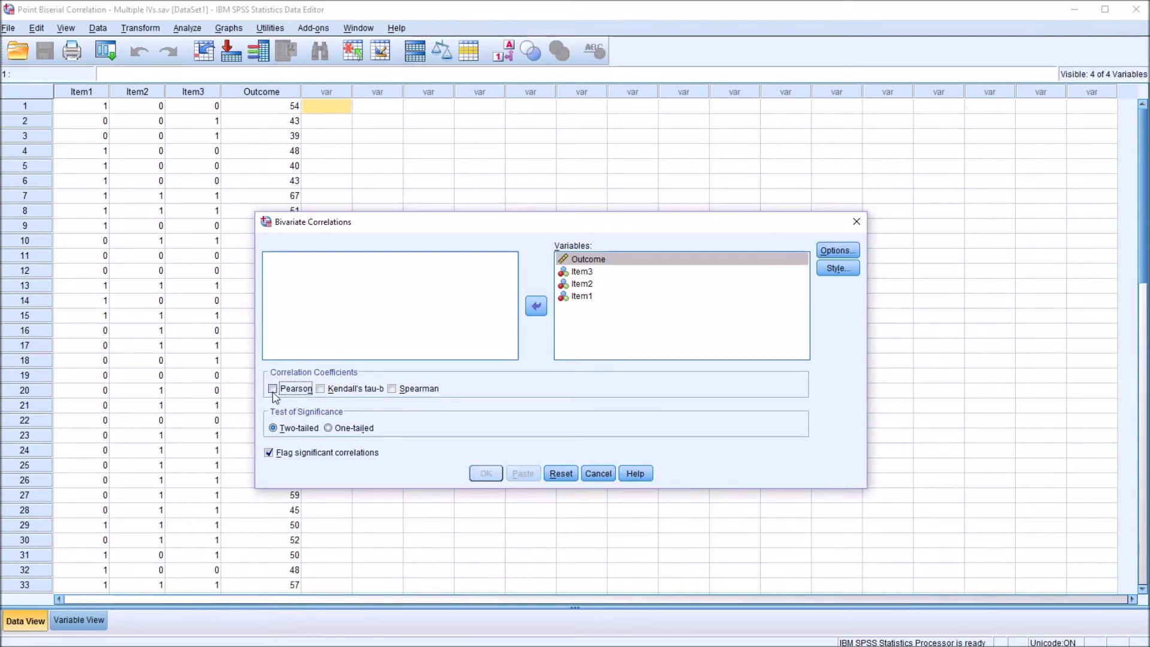
{"action": "left_click", "coordinate": [273, 389]}
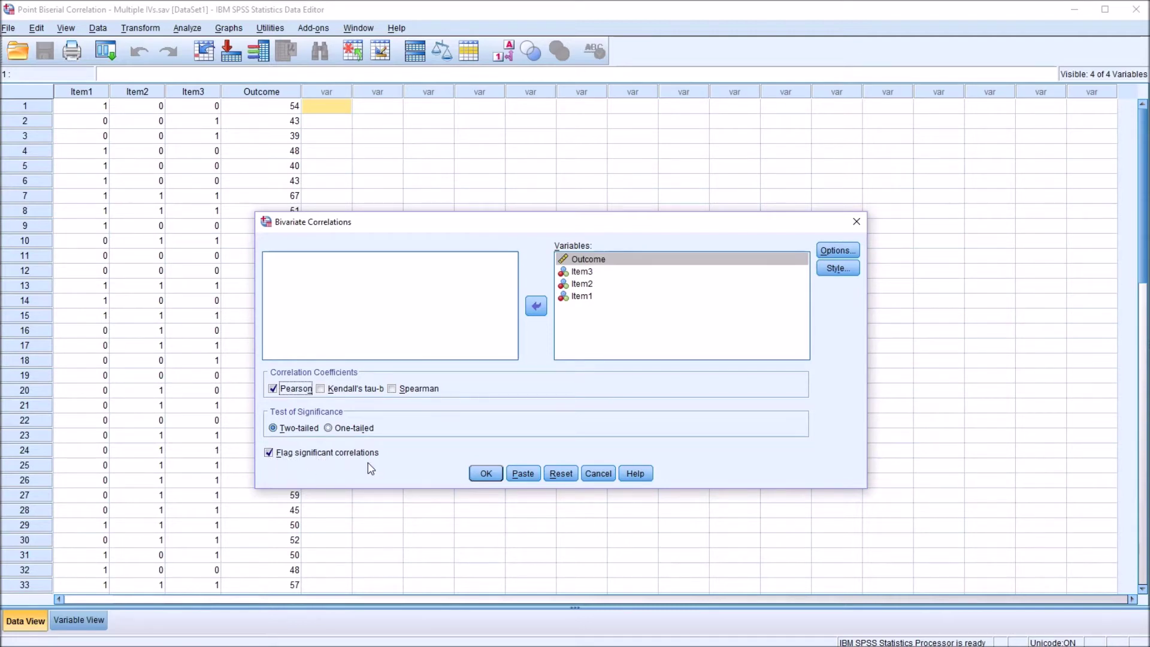
{"action": "left_click", "coordinate": [486, 473]}
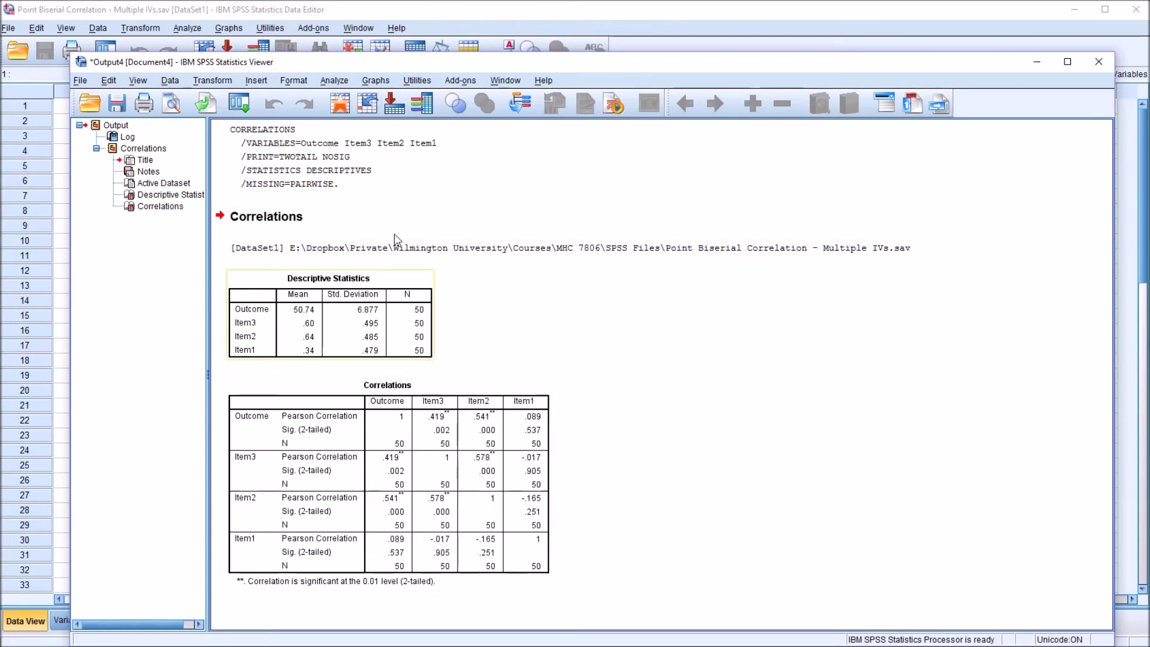
Open the Graphs menu after reviewing the correlation output.
{"action": "left_click", "coordinate": [375, 80]}
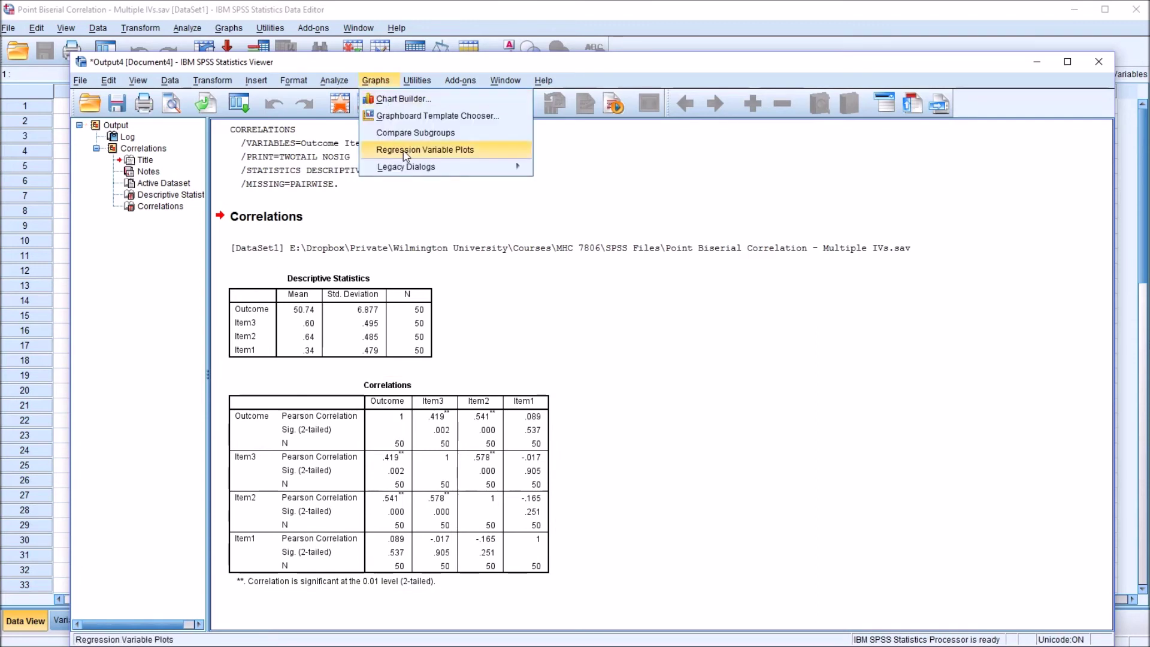
Build a simple scatterplot with Item1 on the X axis and Outcome on the Y axis.
{"action": "mouse_move", "coordinate": [411, 169]}
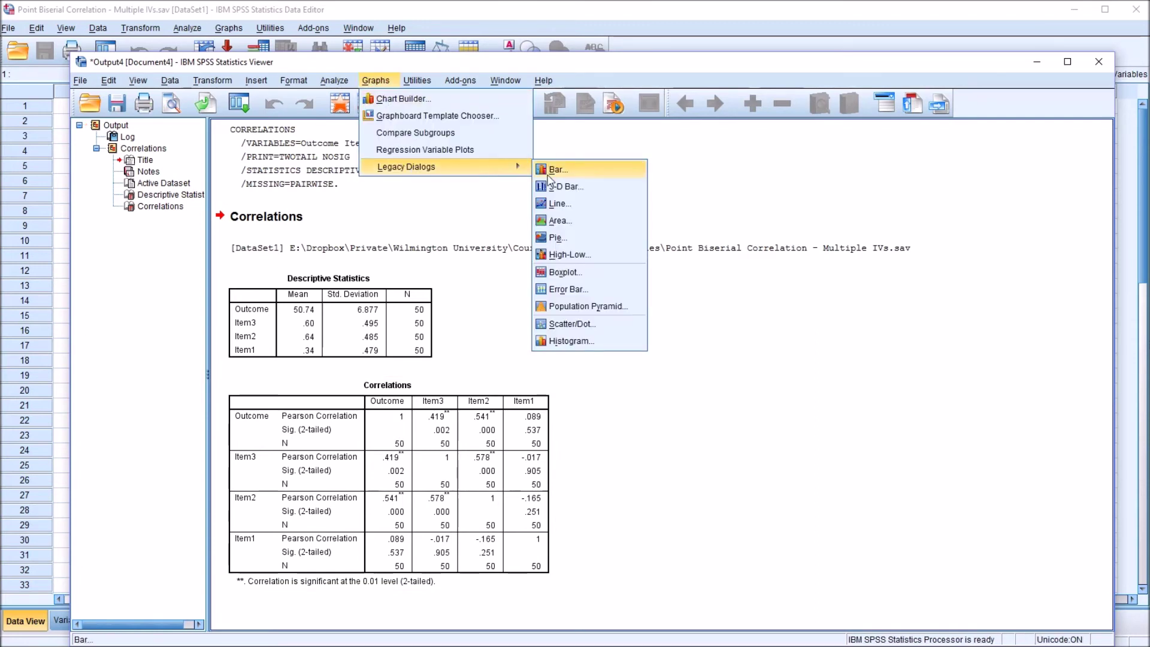
{"action": "left_click", "coordinate": [572, 324]}
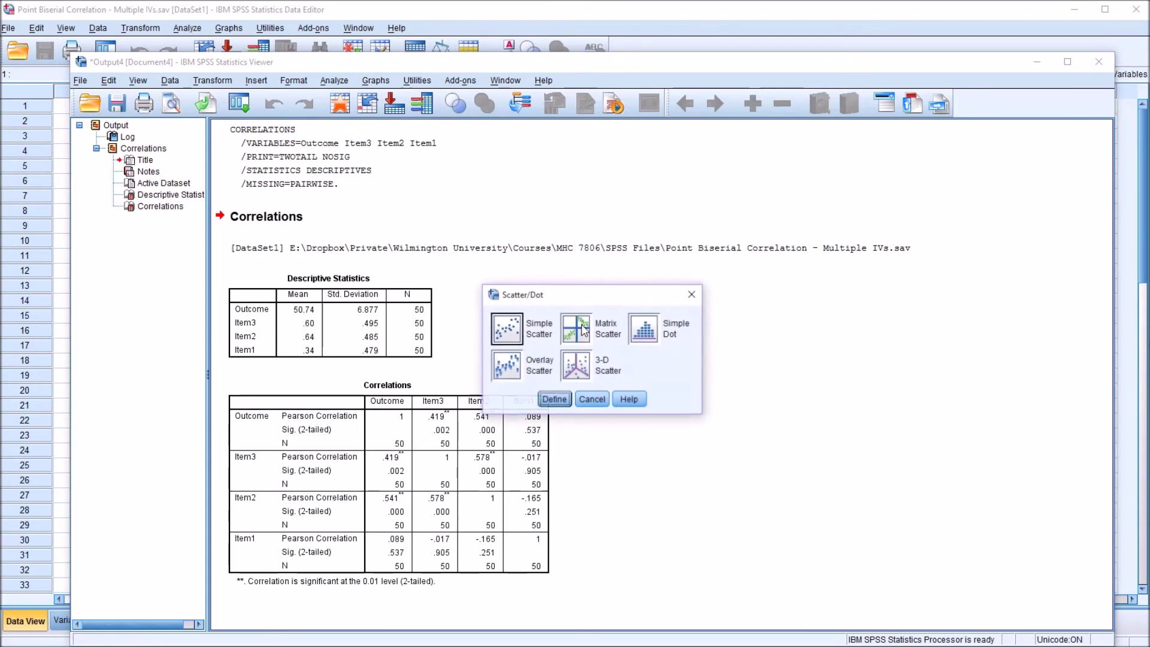
{"action": "left_click", "coordinate": [503, 335]}
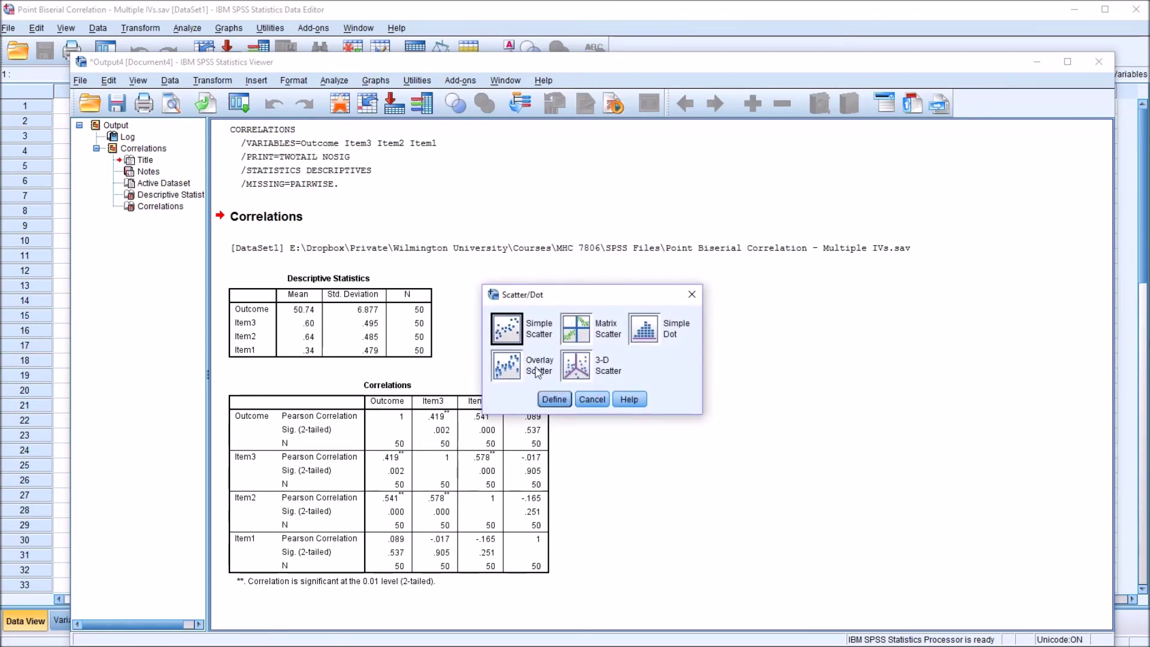
{"action": "left_click", "coordinate": [554, 400]}
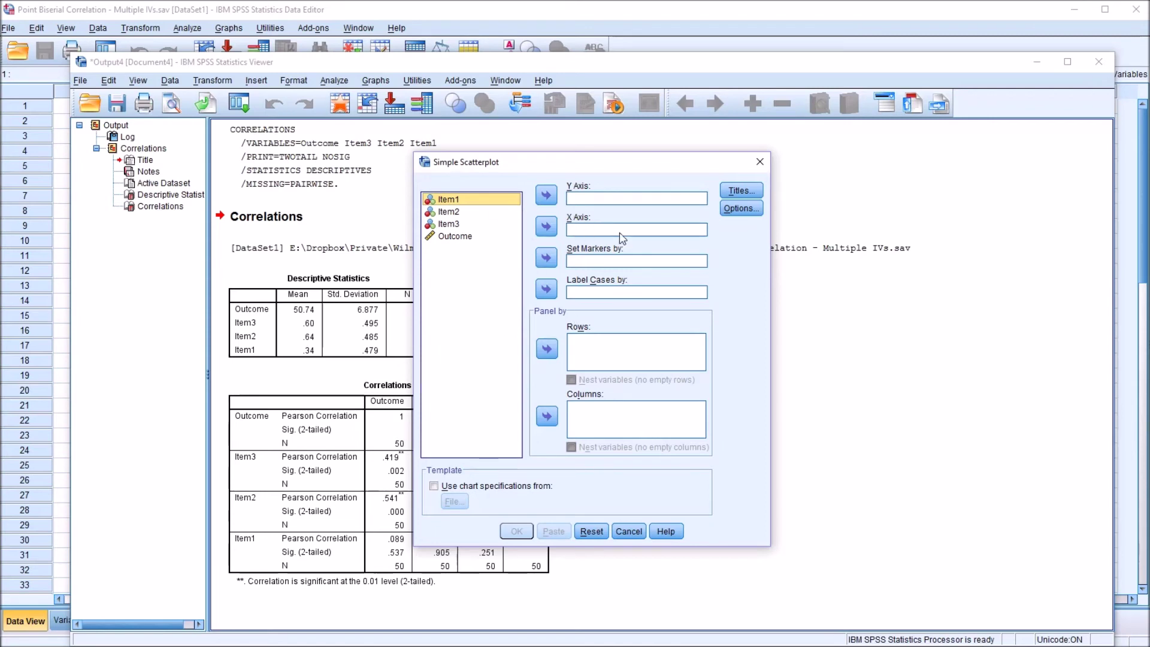
{"action": "left_click_drag", "start_coordinate": [450, 200], "coordinate": [590, 233]}
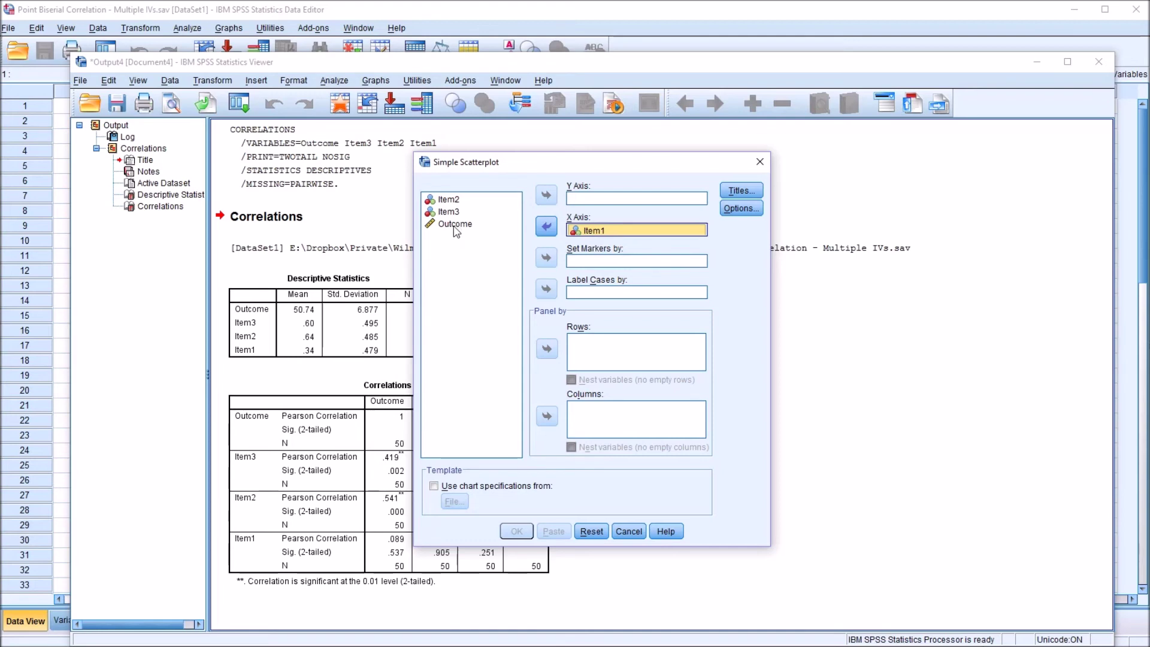
{"action": "left_click_drag", "start_coordinate": [455, 224], "coordinate": [580, 201]}
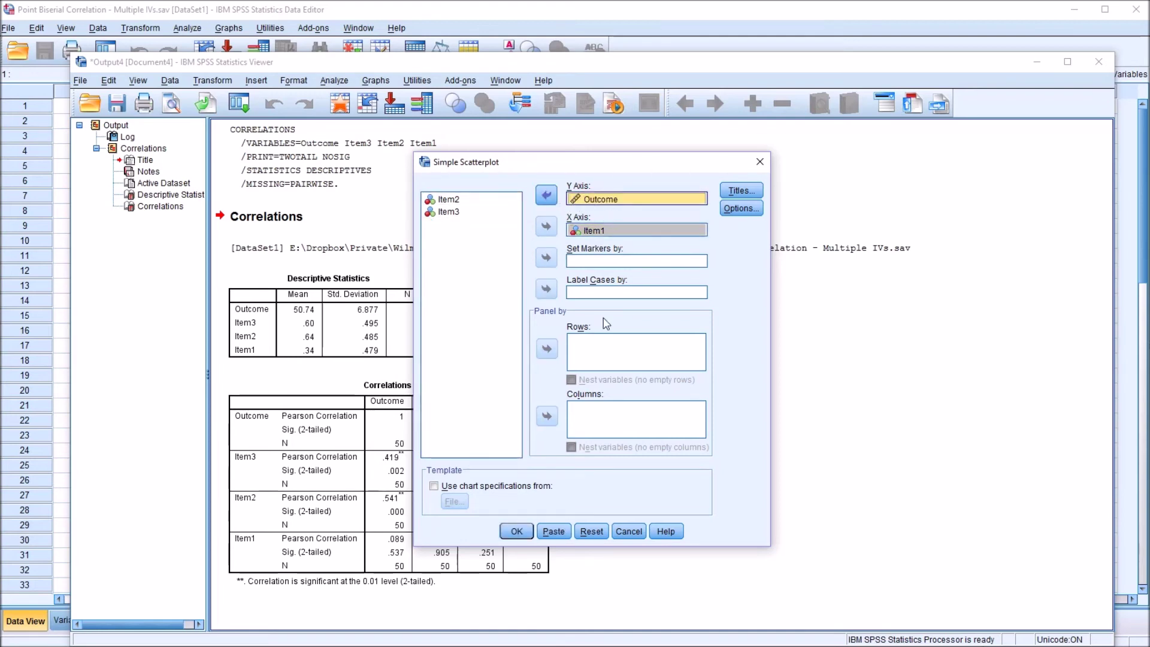
{"action": "left_click", "coordinate": [515, 532]}
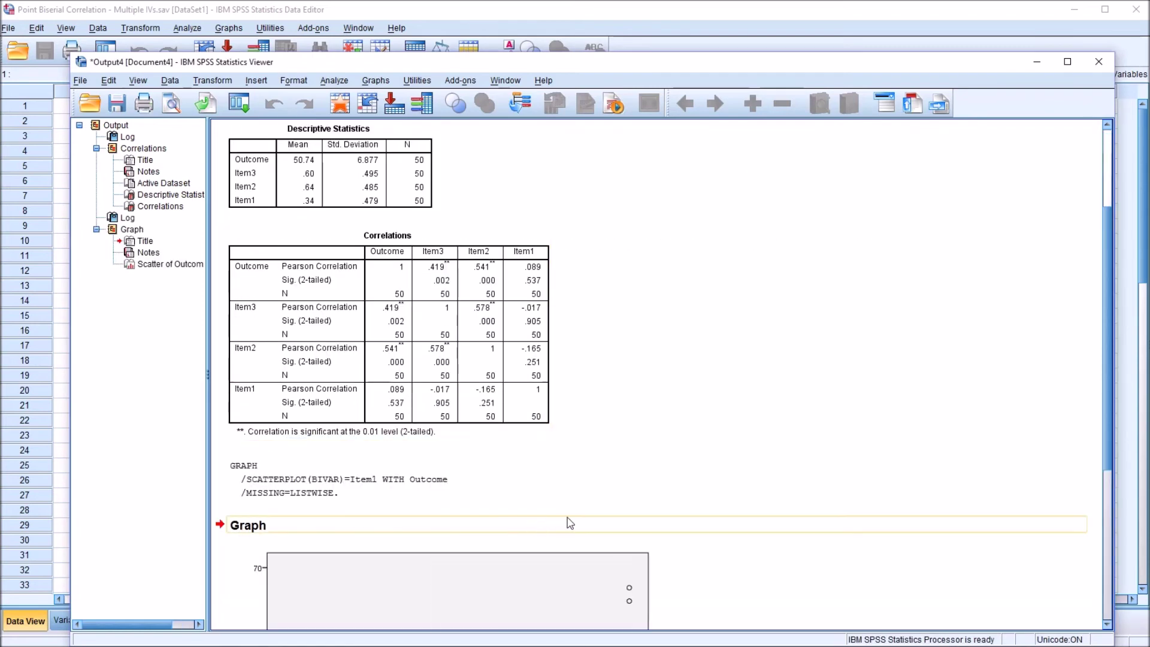
Scroll to the Outcome-by-Item1 scatterplot and open it in the Chart Editor.
{"action": "scroll", "coordinate": [1105, 399], "scroll_direction": "down", "scroll_amount": 5}
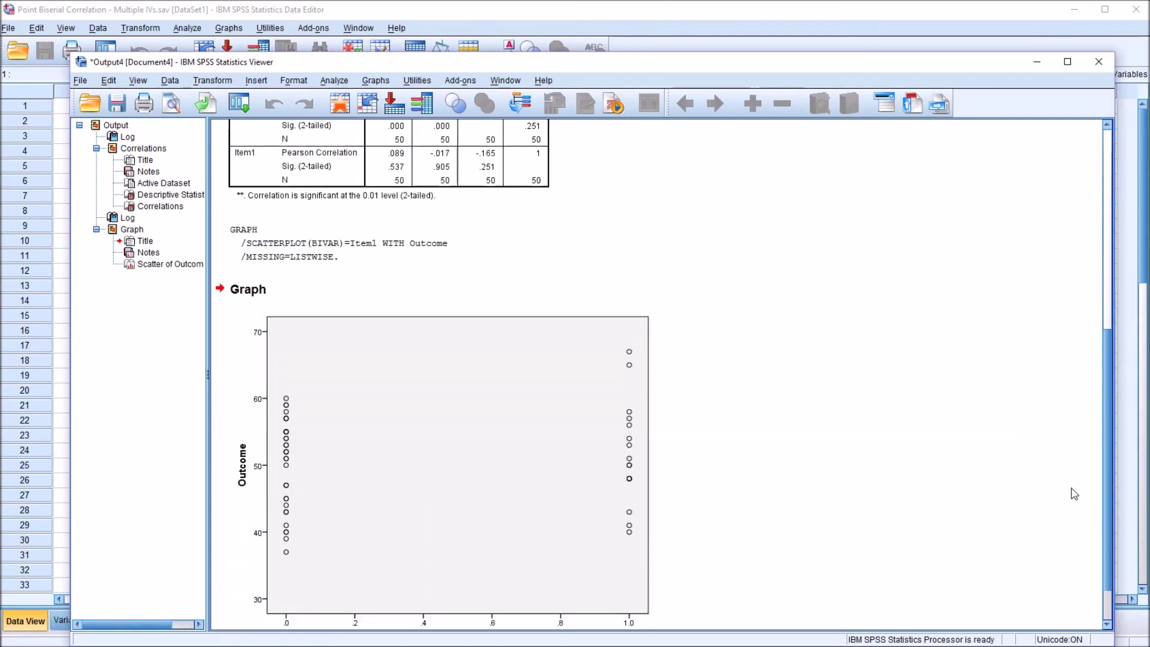
{"action": "scroll", "coordinate": [1072, 495], "scroll_direction": "down", "scroll_amount": 1}
{"action": "left_click", "coordinate": [336, 616]}
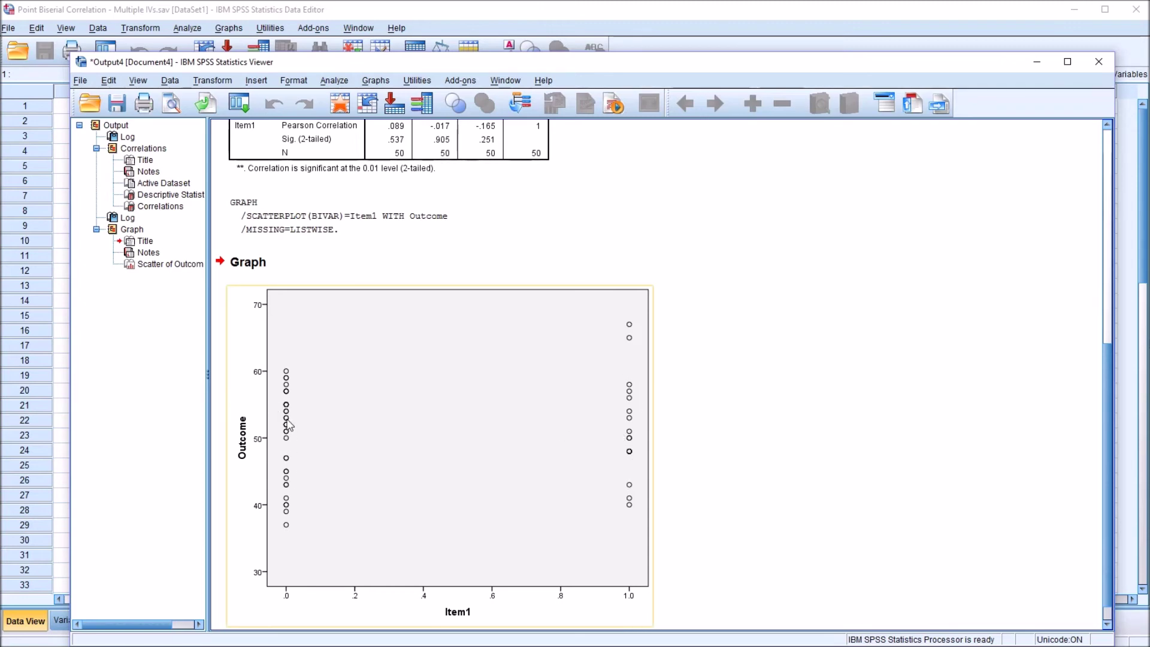
{"action": "double_click", "coordinate": [526, 454]}
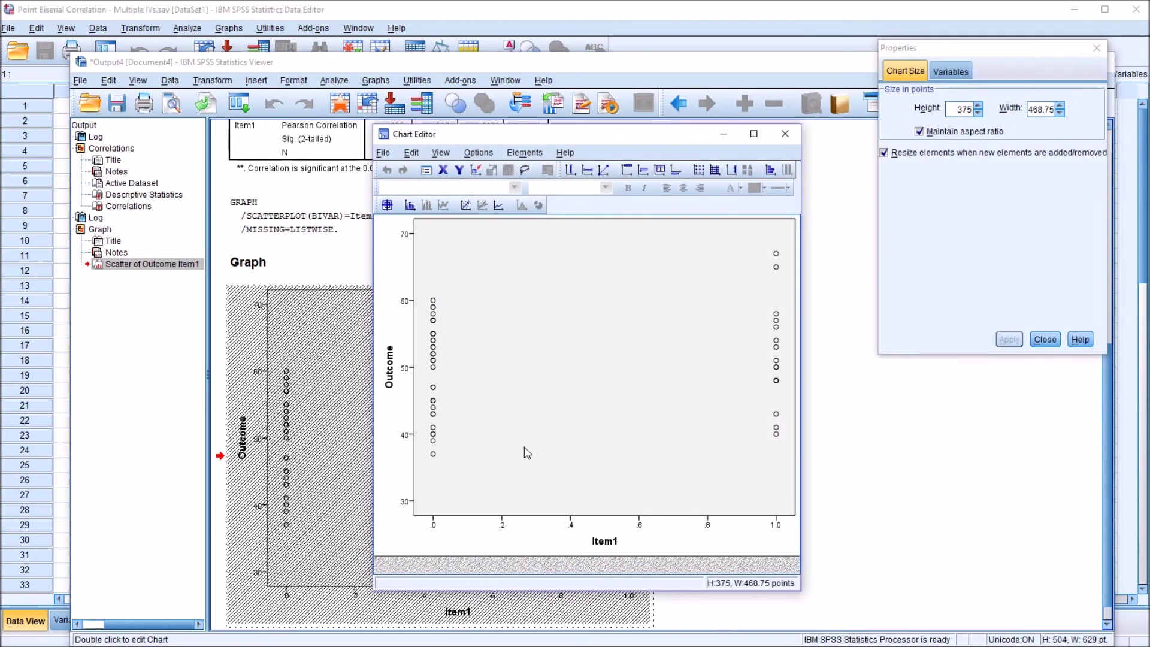
Add a linear fit line at Total (y=50.3+1.29*x) and close the Chart Editor.
{"action": "left_click", "coordinate": [466, 206]}
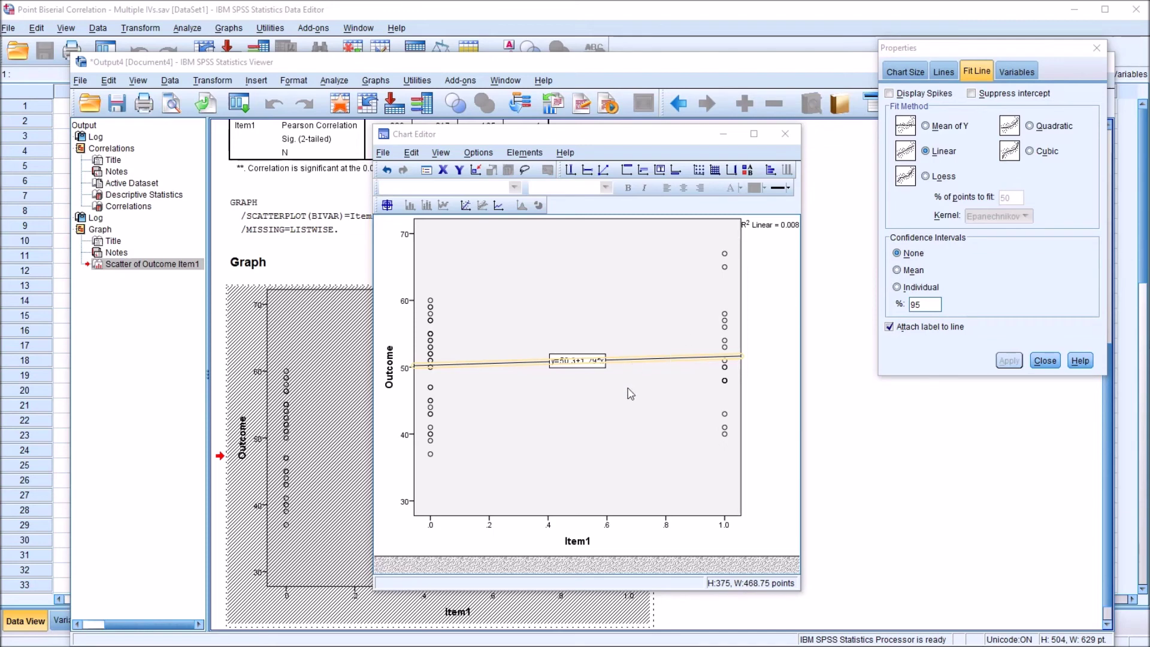
{"action": "left_click", "coordinate": [659, 400]}
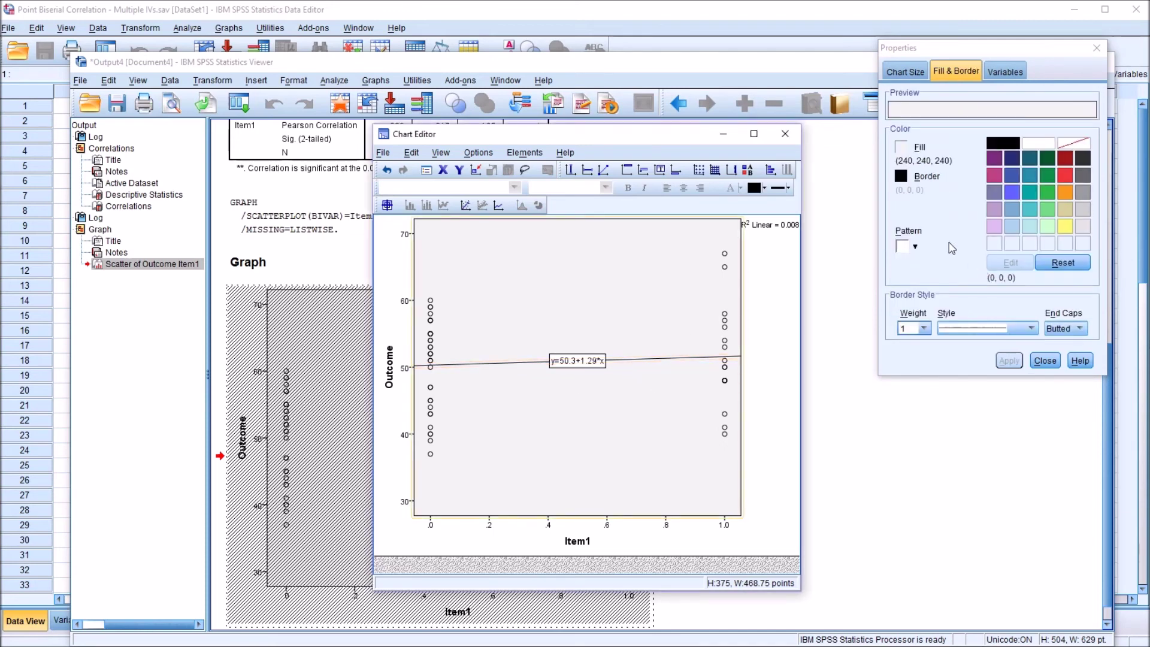
{"action": "left_click", "coordinate": [1046, 360]}
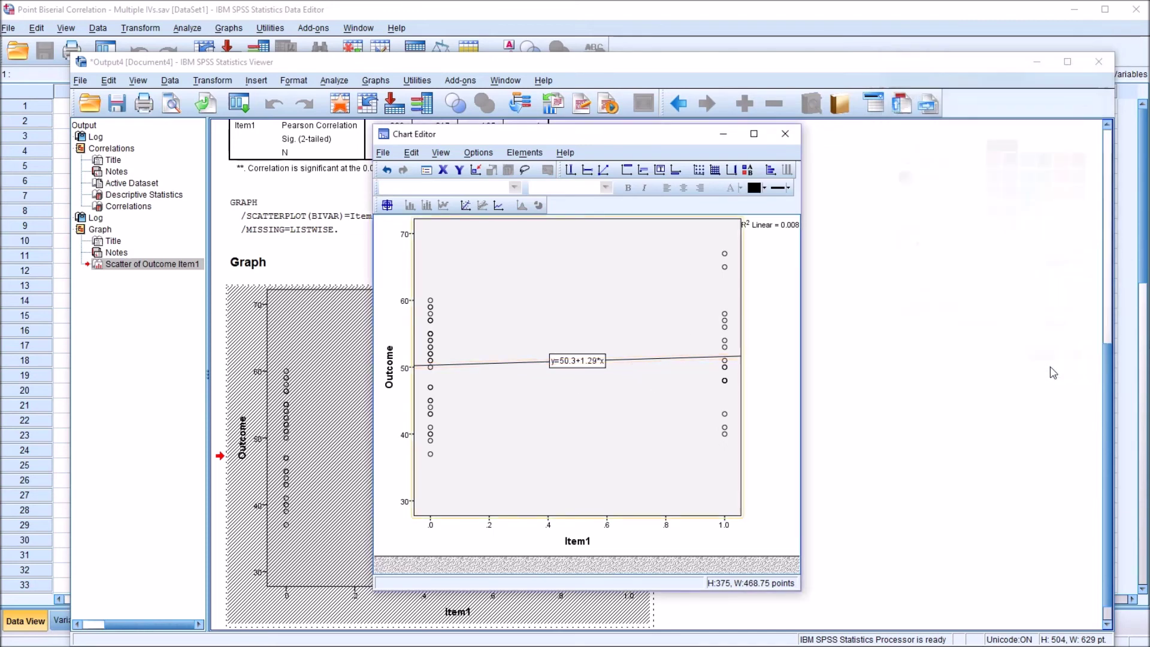
{"action": "left_click", "coordinate": [785, 134]}
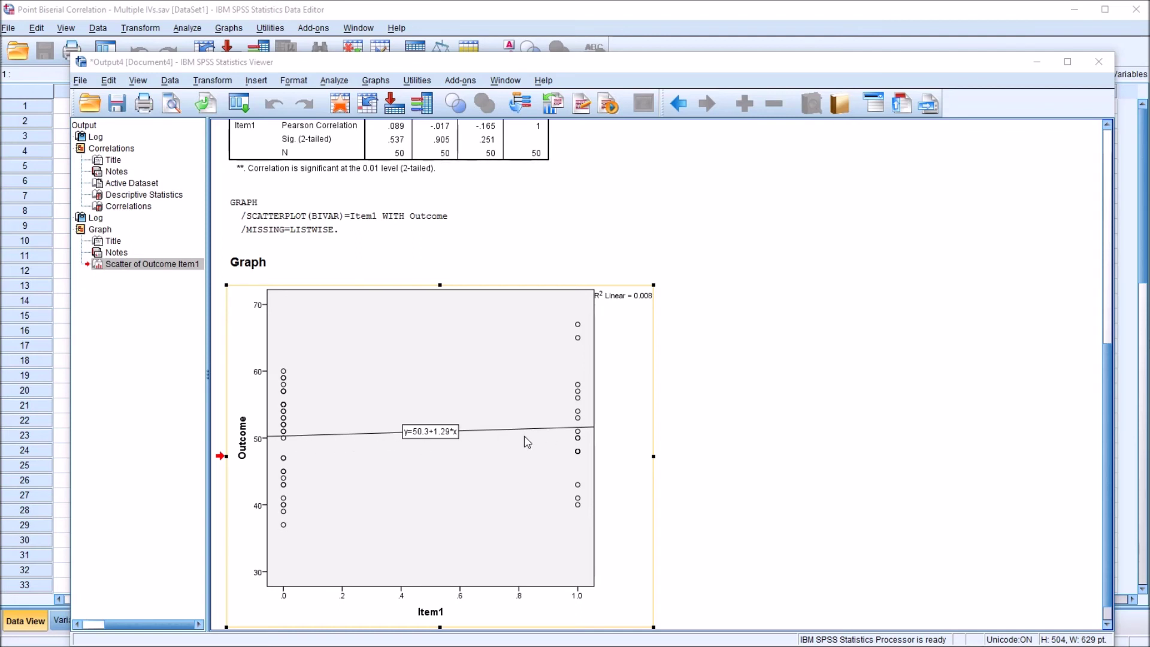
Deselect the Item1 scatterplot in the Viewer.
{"action": "left_click", "coordinate": [742, 488]}
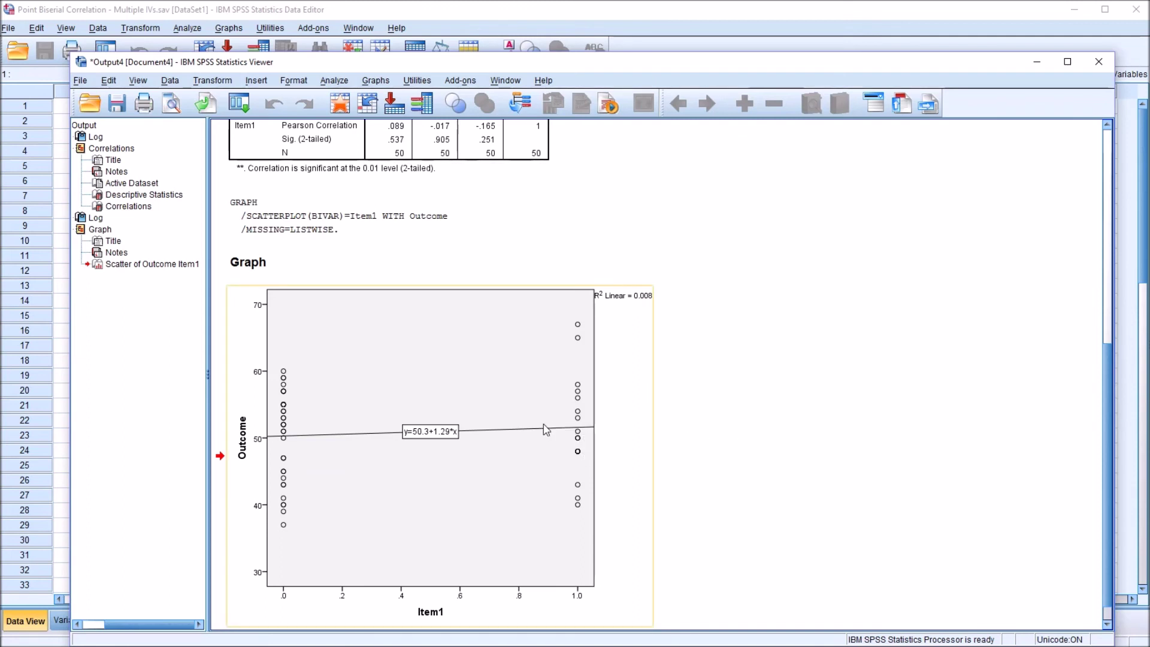
Create a simple scatterplot with Item2 replacing Item1 on the X axis and Outcome on Y.
{"action": "left_click", "coordinate": [375, 80]}
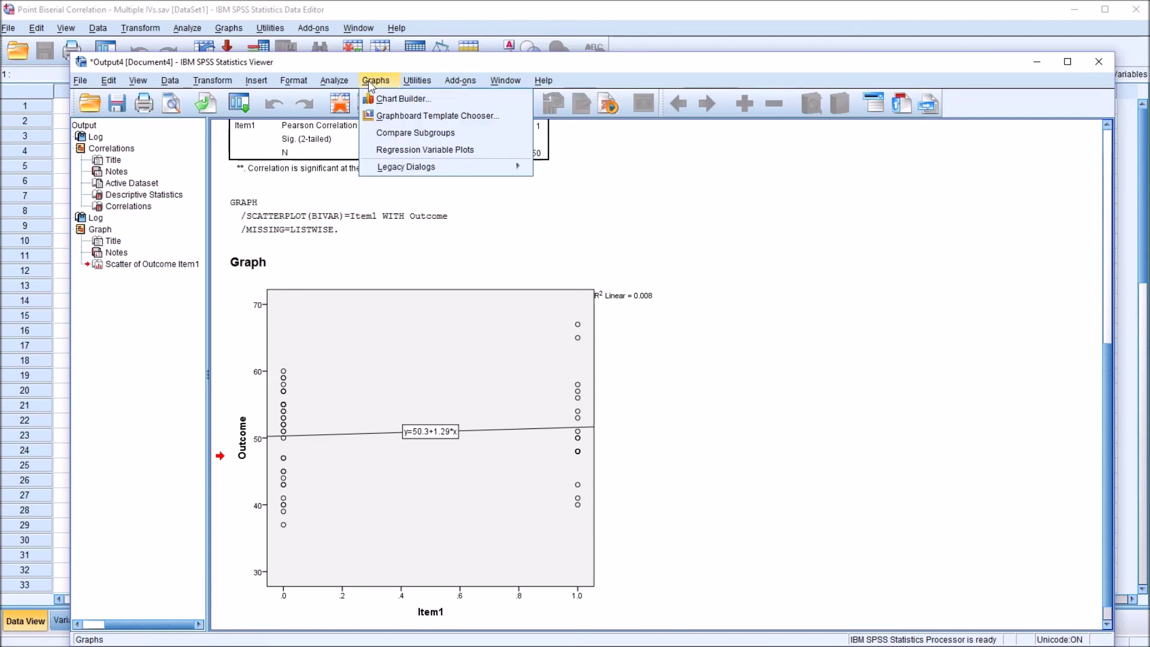
{"action": "mouse_move", "coordinate": [449, 167]}
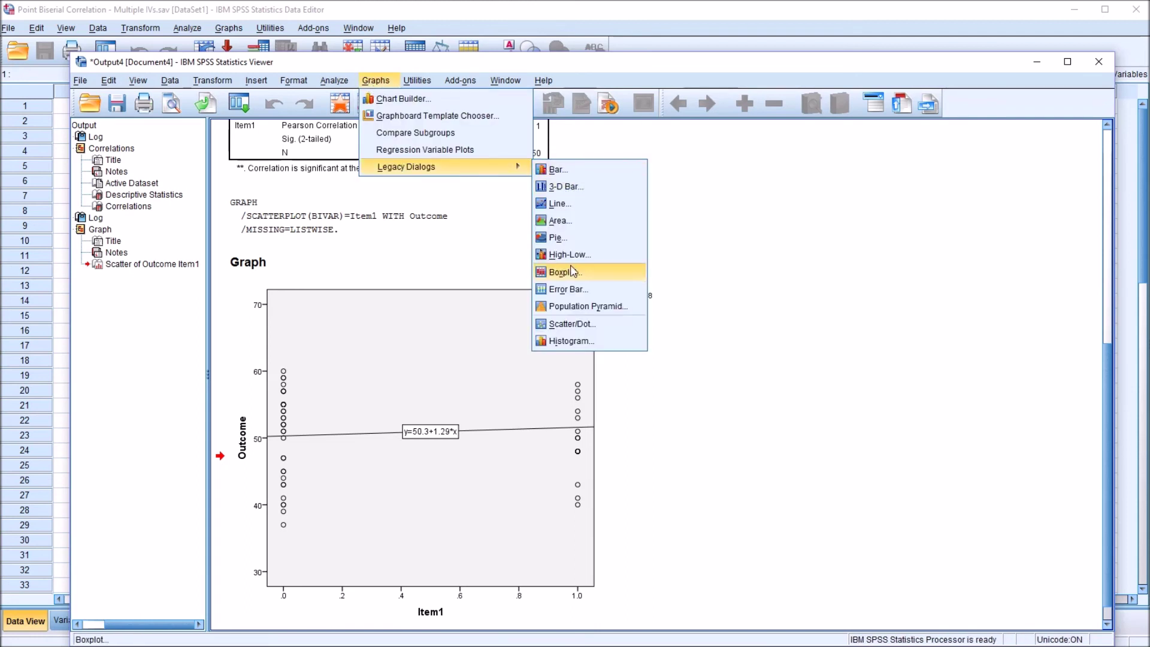
{"action": "left_click", "coordinate": [564, 324]}
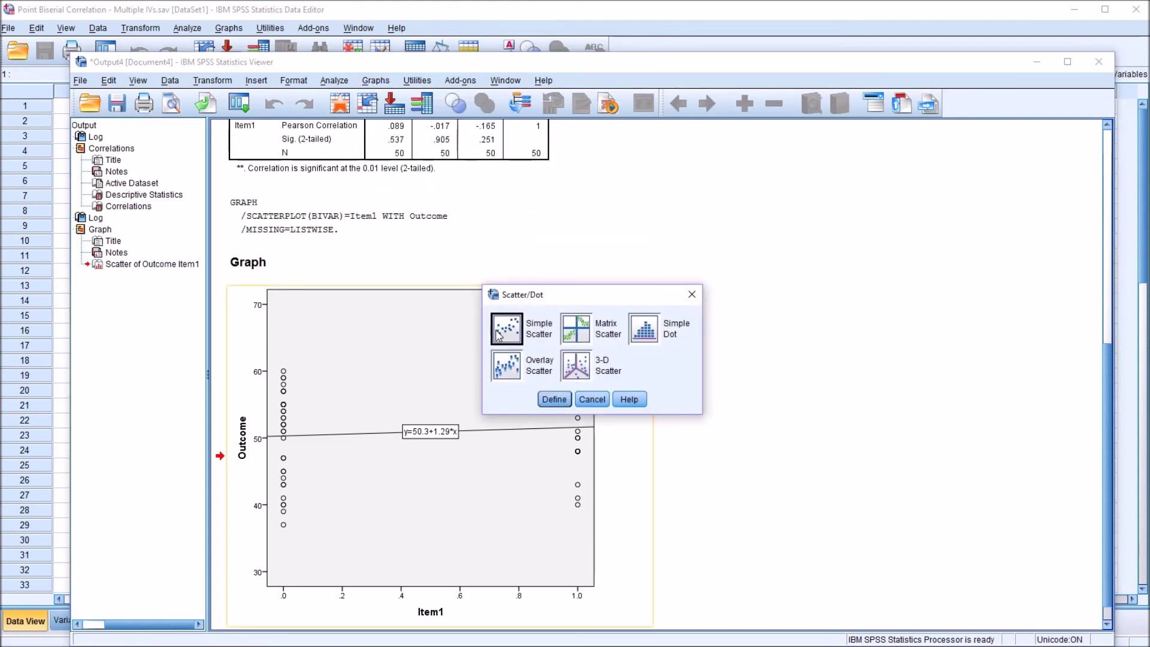
{"action": "left_click", "coordinate": [548, 400]}
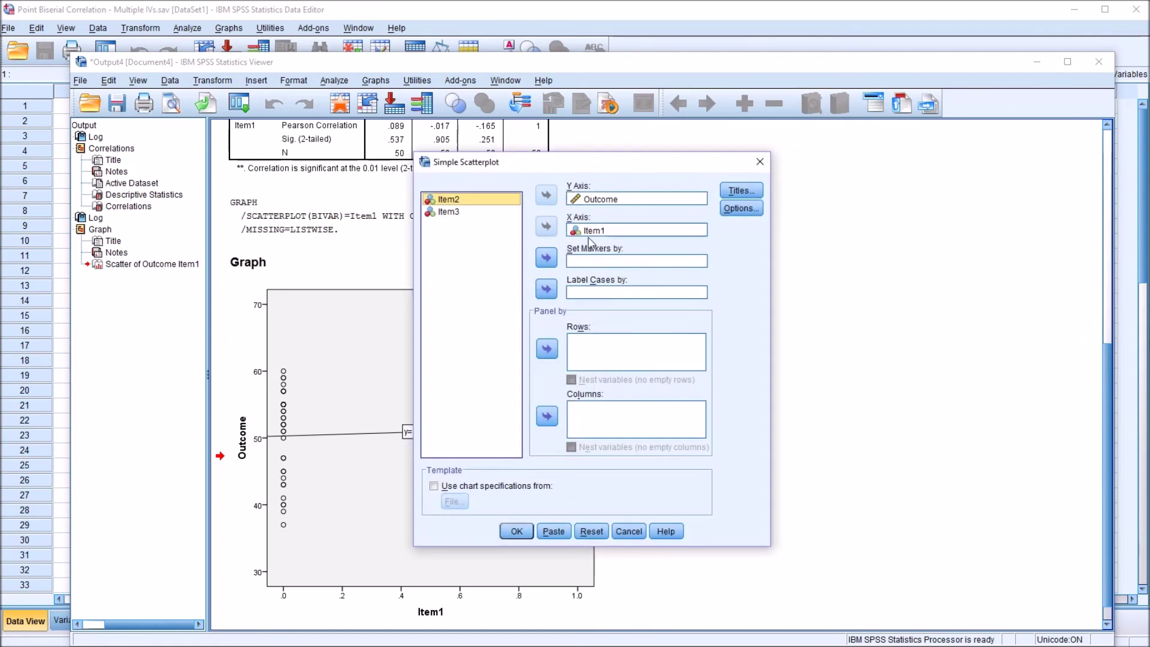
{"action": "mouse_move", "coordinate": [593, 231]}
{"action": "left_mouse_down"}
{"action": "mouse_move", "coordinate": [561, 252]}
{"action": "mouse_move", "coordinate": [486, 258]}
{"action": "mouse_move", "coordinate": [467, 246]}
{"action": "mouse_move", "coordinate": [503, 226]}
{"action": "mouse_move", "coordinate": [587, 234]}
{"action": "left_mouse_up"}
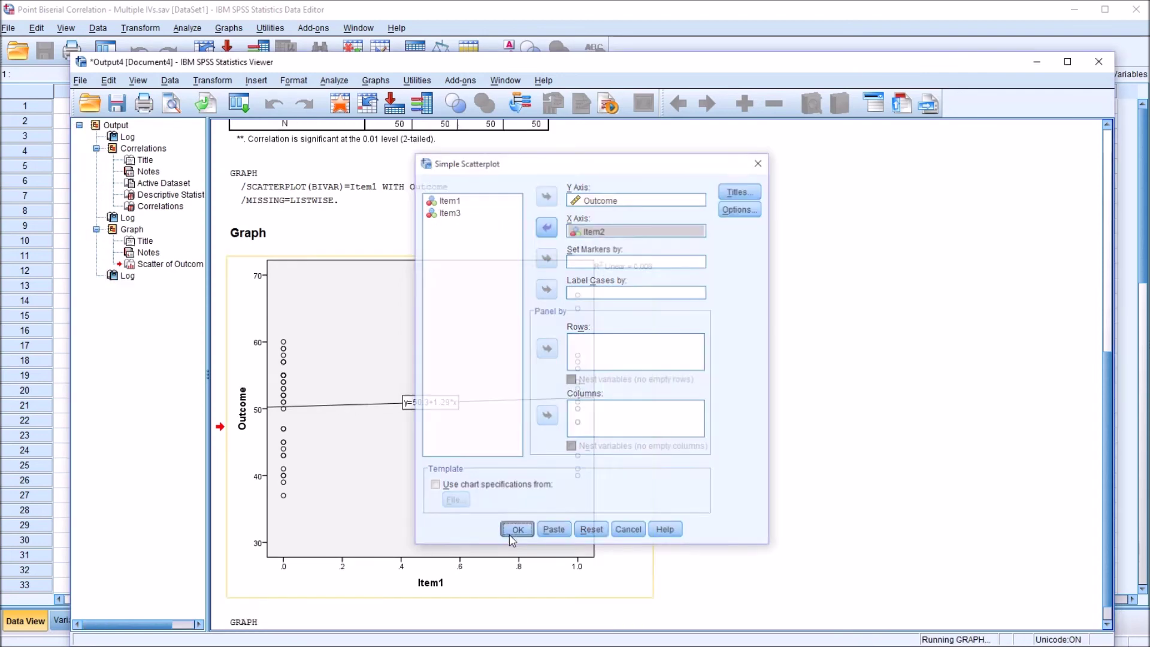
{"action": "left_click", "coordinate": [510, 535]}
Scroll down and select the new Outcome-by-Item2 scatterplot.
{"action": "scroll", "coordinate": [1096, 399], "scroll_direction": "down", "scroll_amount": 5}
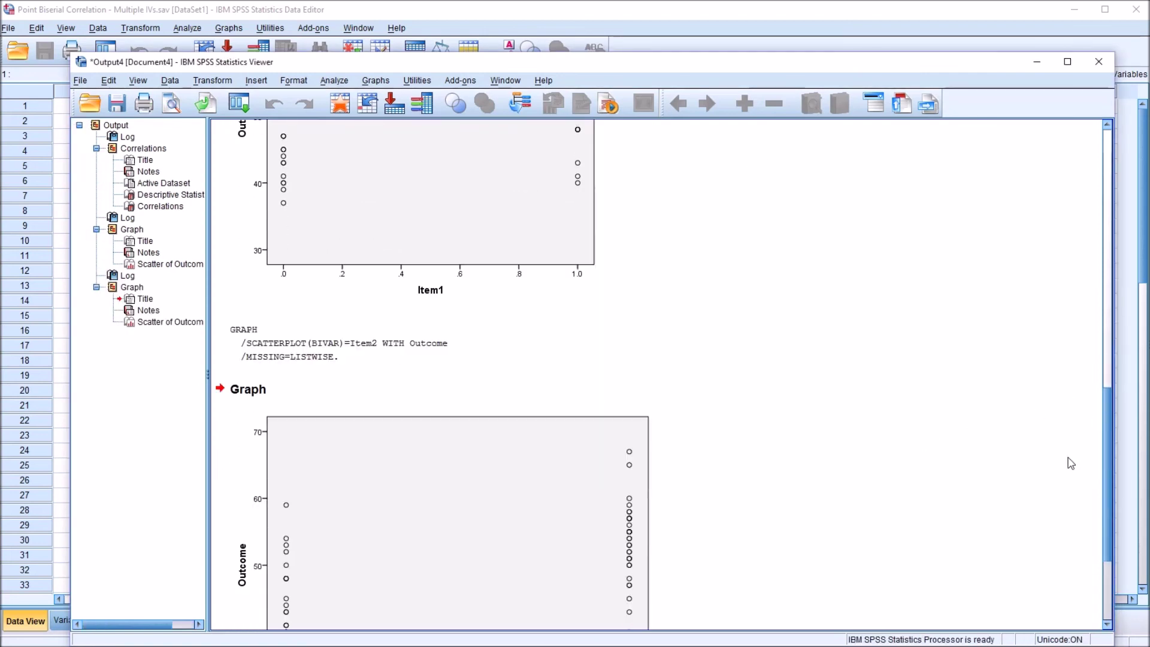
{"action": "left_click", "coordinate": [548, 448]}
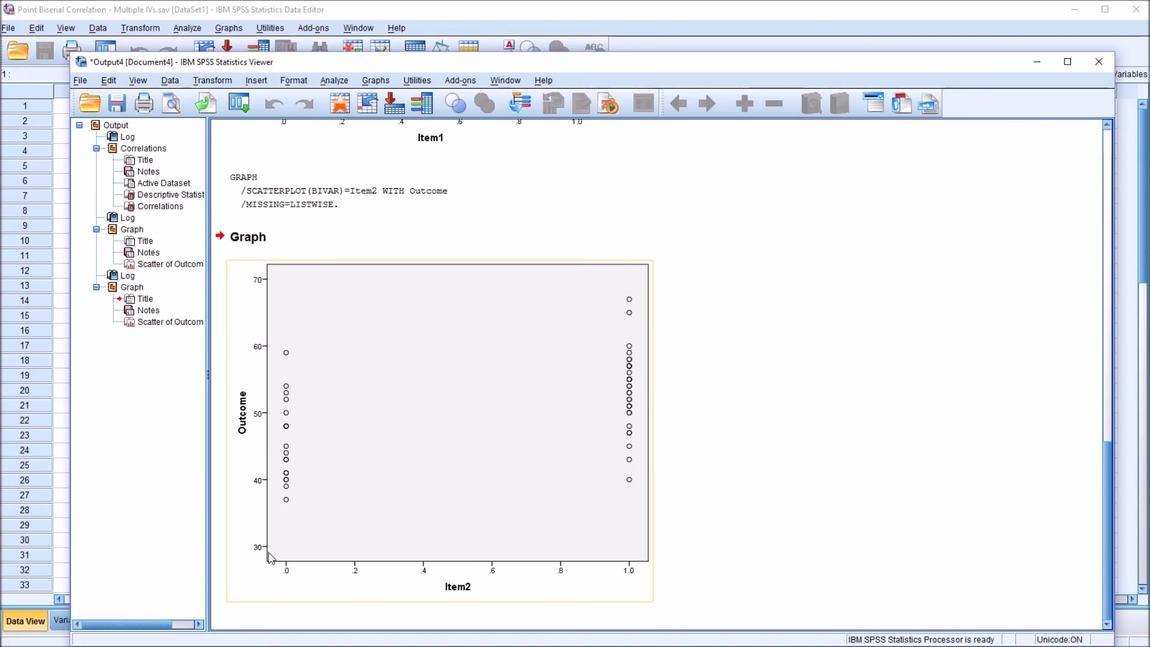
Add a total linear fit line to the Item2 scatterplot: y=45.83+7.67*x, R² Linear 0.292.
{"action": "double_click", "coordinate": [450, 454]}
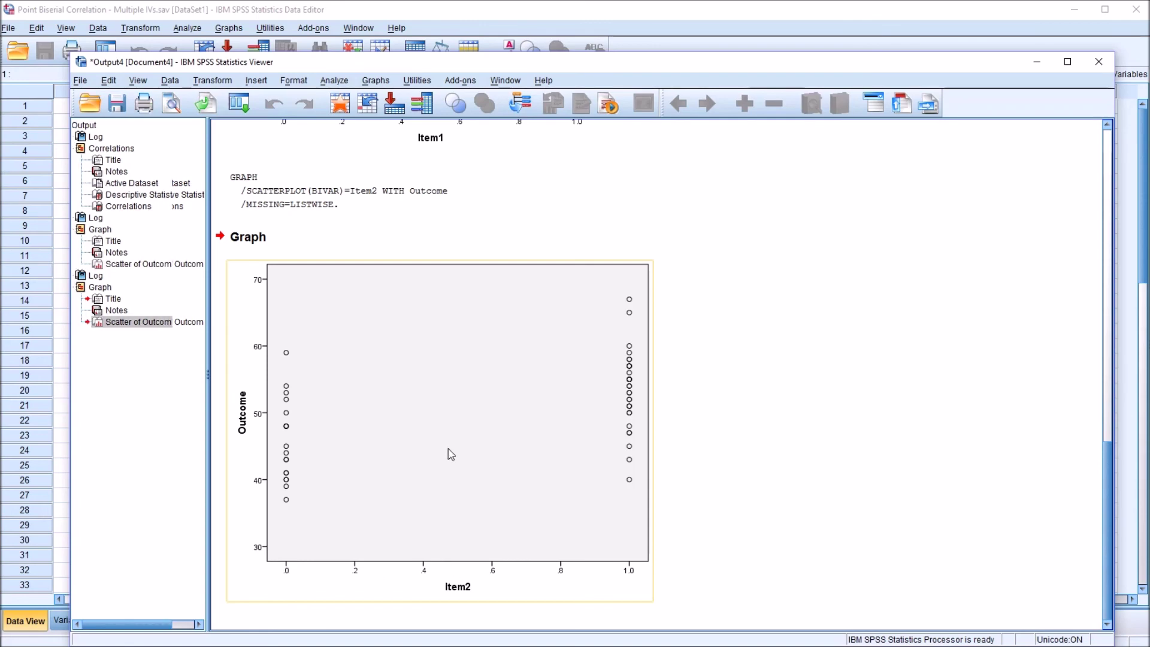
{"action": "left_click", "coordinate": [466, 206]}
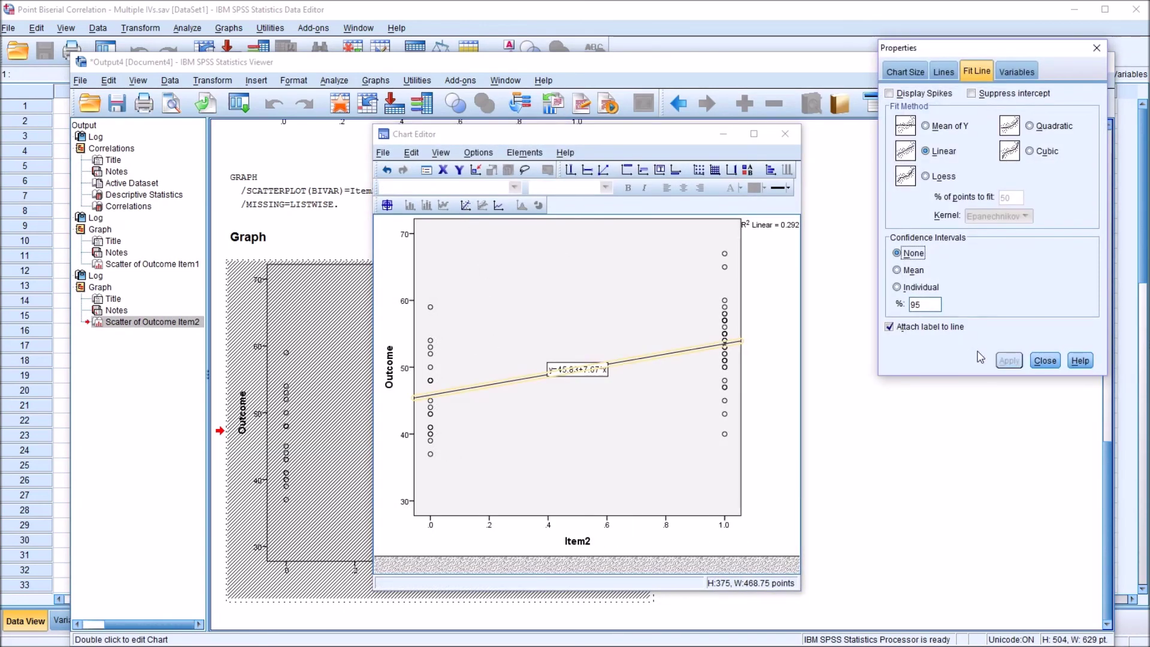
{"action": "left_click", "coordinate": [1033, 361]}
{"action": "left_click", "coordinate": [785, 133]}
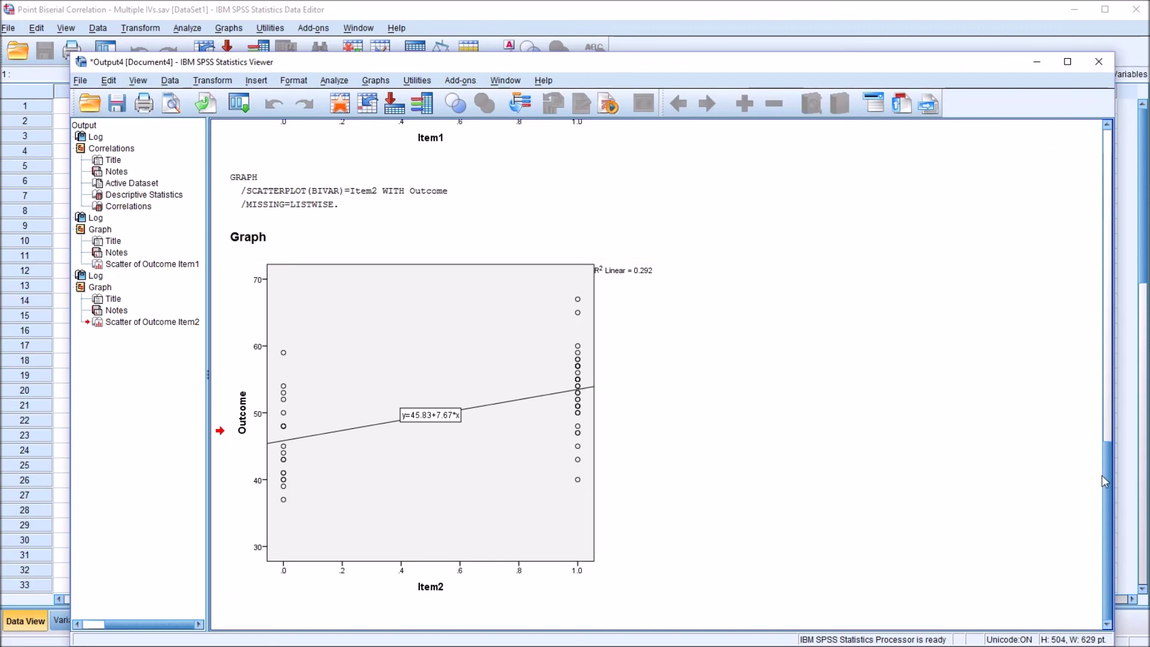
Scroll to and select the Item2 chart, then bring up the Graphs legacy dialogs.
{"action": "mouse_move", "coordinate": [1102, 475]}
{"action": "left_mouse_down"}
{"action": "mouse_move", "coordinate": [1084, 359]}
{"action": "mouse_move", "coordinate": [1091, 491]}
{"action": "left_mouse_up"}
{"action": "left_click", "coordinate": [519, 465]}
{"action": "left_click", "coordinate": [522, 230]}
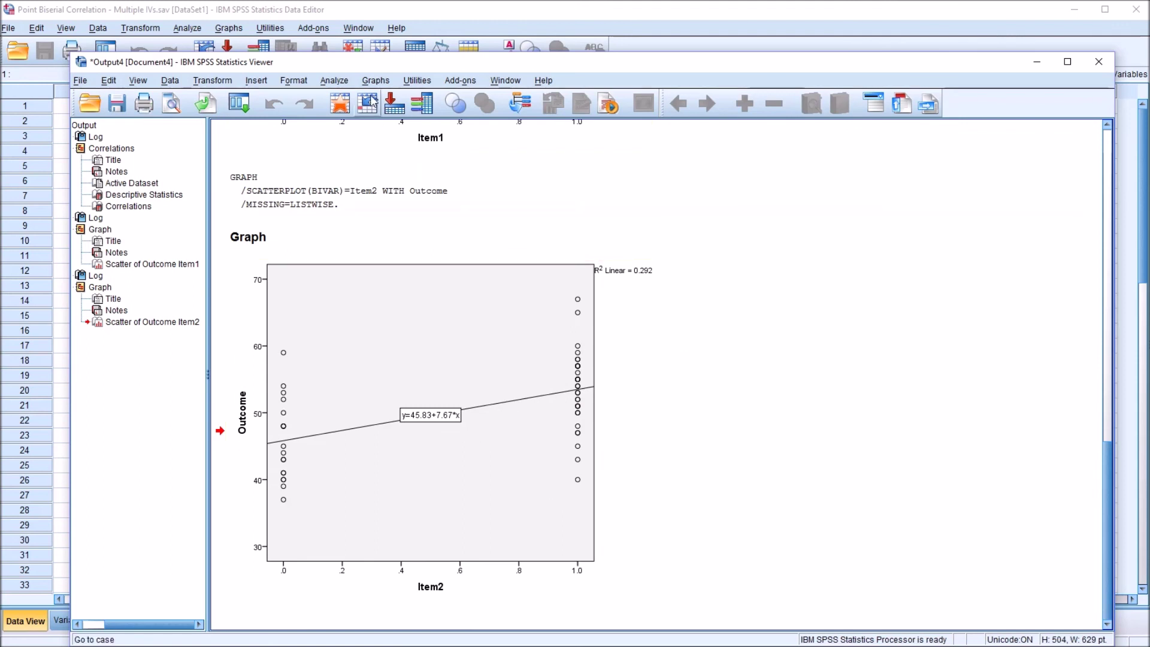
{"action": "left_click", "coordinate": [376, 80]}
Build a Simple Scatter chart of Outcome with Item3 replacing Item2 on the X axis.
{"action": "mouse_move", "coordinate": [404, 168]}
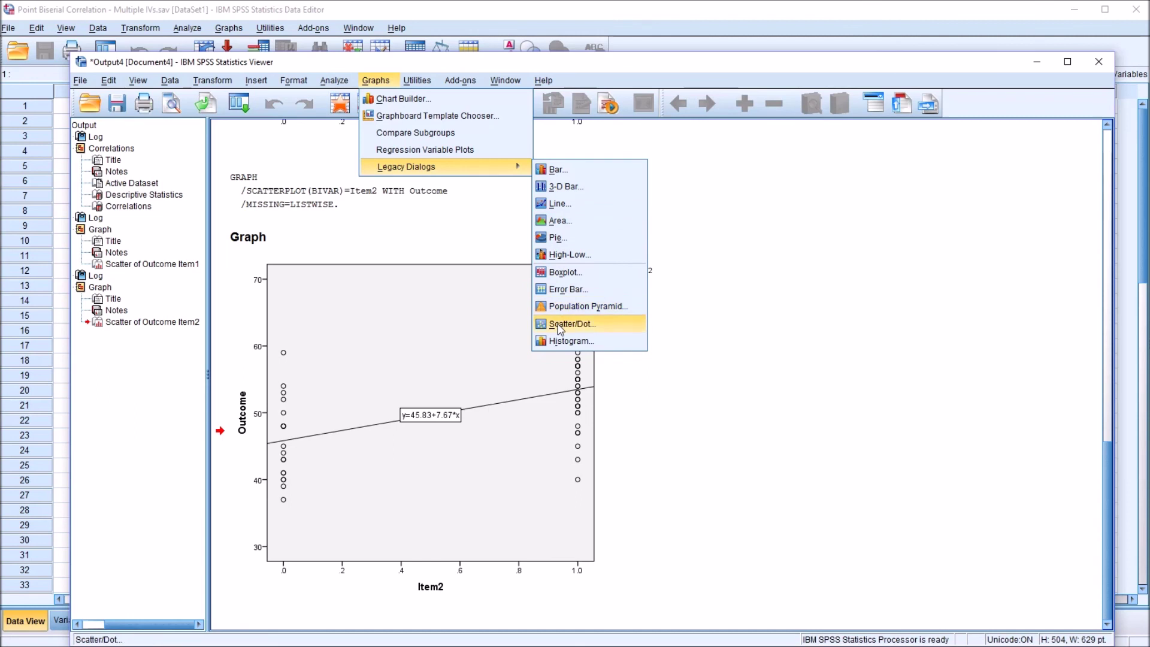
{"action": "left_click", "coordinate": [617, 324]}
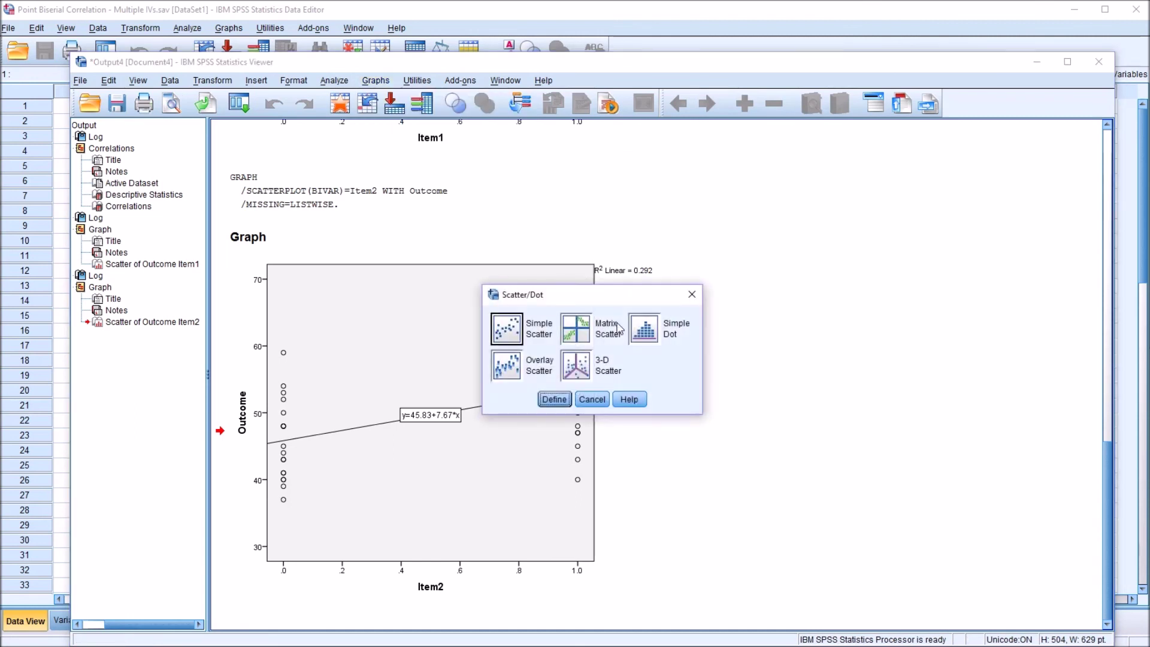
{"action": "left_click", "coordinate": [554, 399]}
{"action": "key", "text": "Down"}
{"action": "left_click_drag", "start_coordinate": [589, 233], "coordinate": [479, 269]}
{"action": "left_click_drag", "start_coordinate": [454, 228], "coordinate": [590, 235]}
{"action": "left_click", "coordinate": [516, 533]}
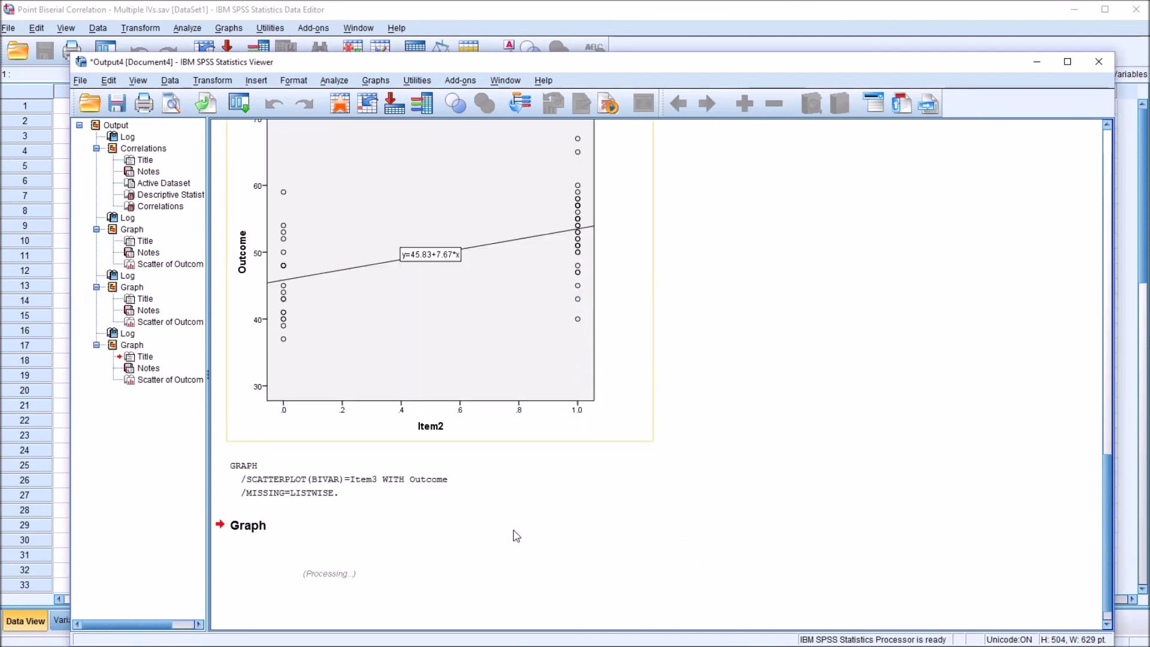
Scroll the output down to the new Item3 scatterplot and select it.
{"action": "left_click_drag", "start_coordinate": [1110, 425], "coordinate": [1106, 500]}
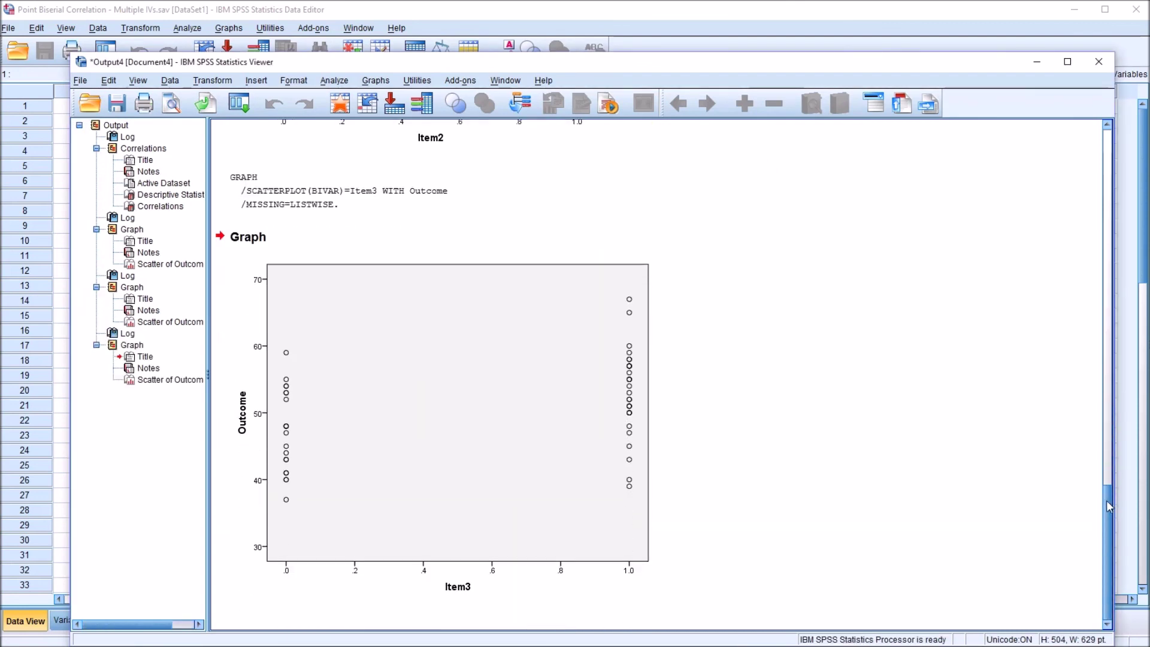
{"action": "left_click", "coordinate": [641, 348]}
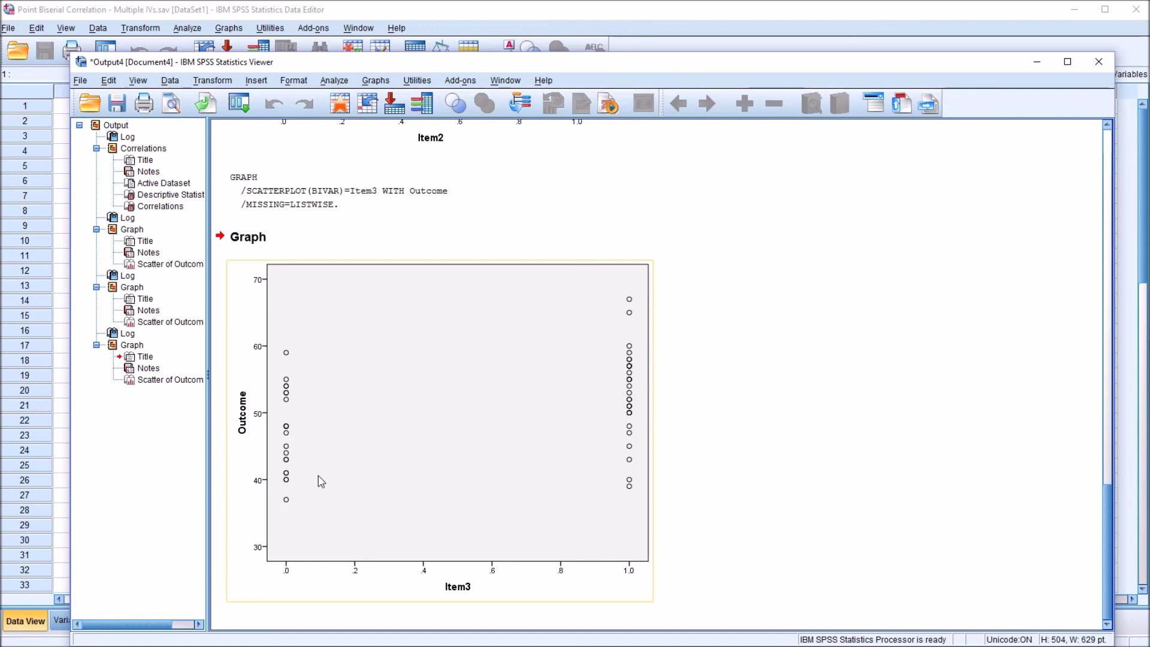
Add a total linear fit line to the Item3 scatterplot: y=47.25+5.82*x, R² Linear 0.175.
{"action": "double_click", "coordinate": [441, 416]}
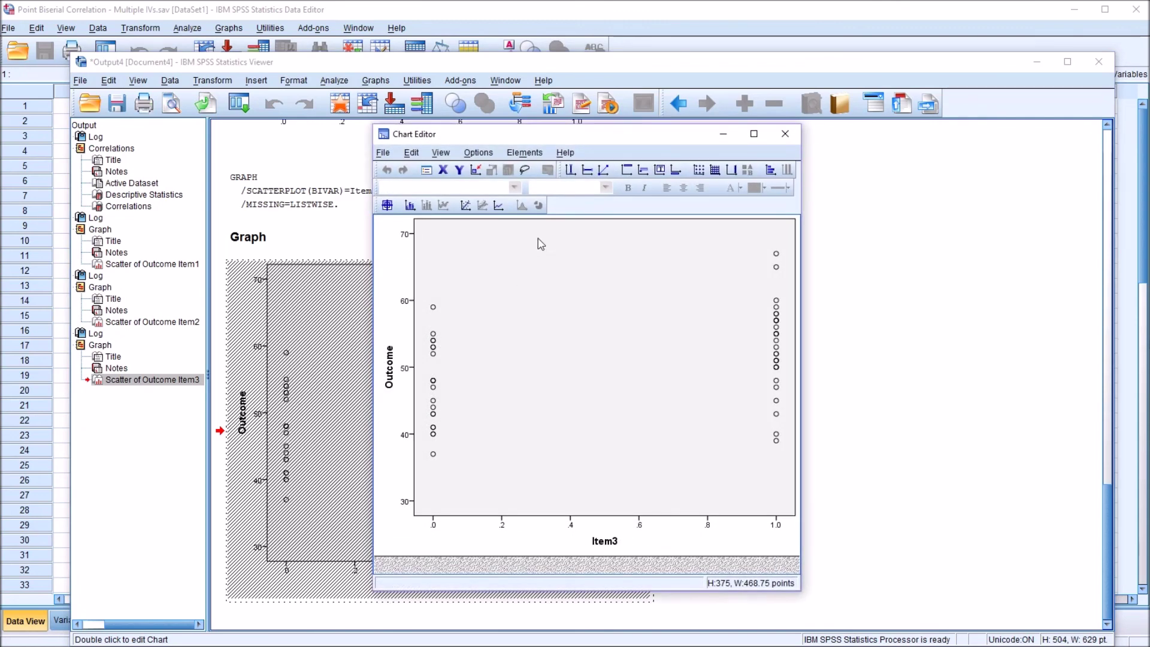
{"action": "left_click", "coordinate": [499, 206]}
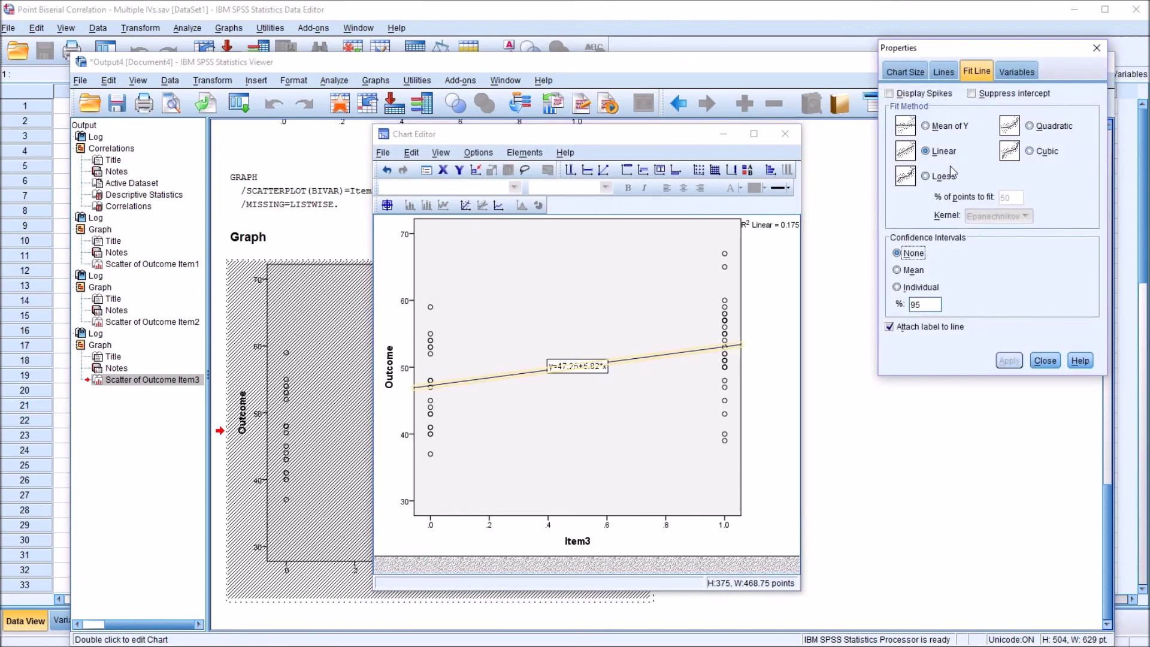
{"action": "left_click", "coordinate": [1047, 360]}
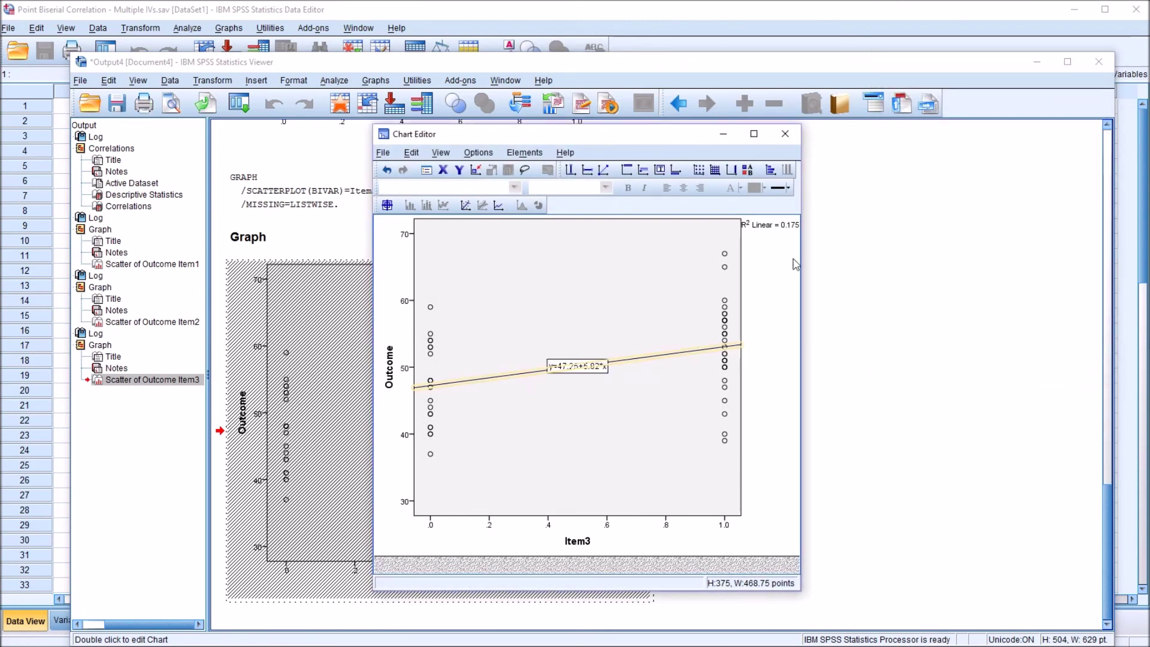
{"action": "left_click", "coordinate": [785, 133]}
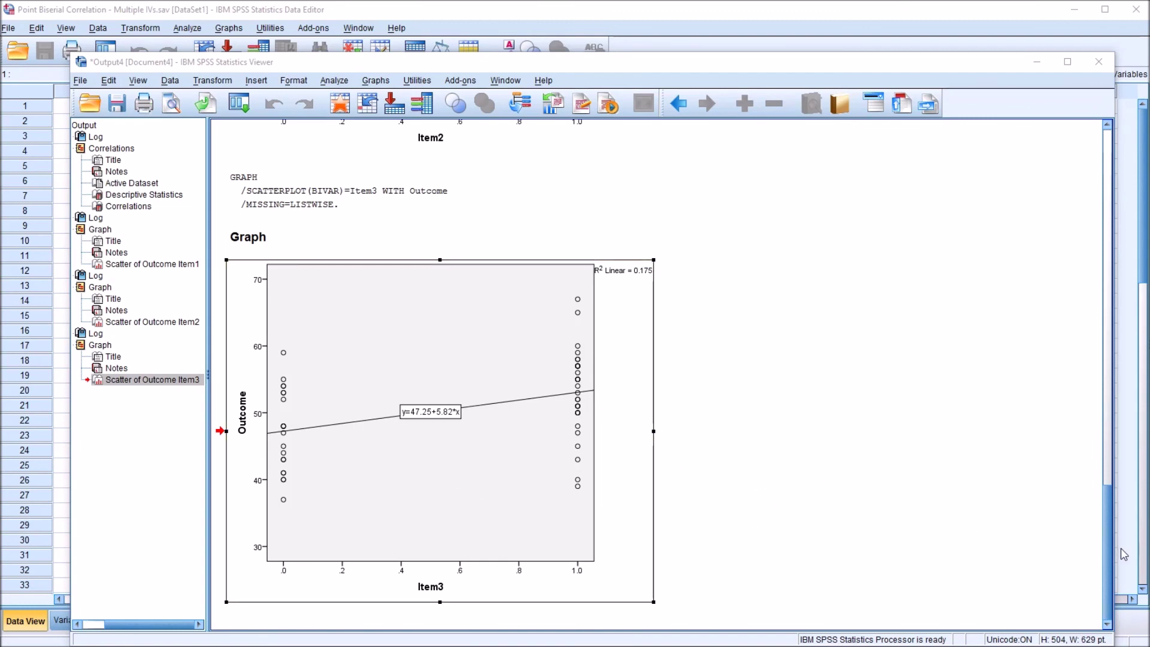
{"action": "left_click_drag", "start_coordinate": [1109, 555], "coordinate": [1084, 257]}
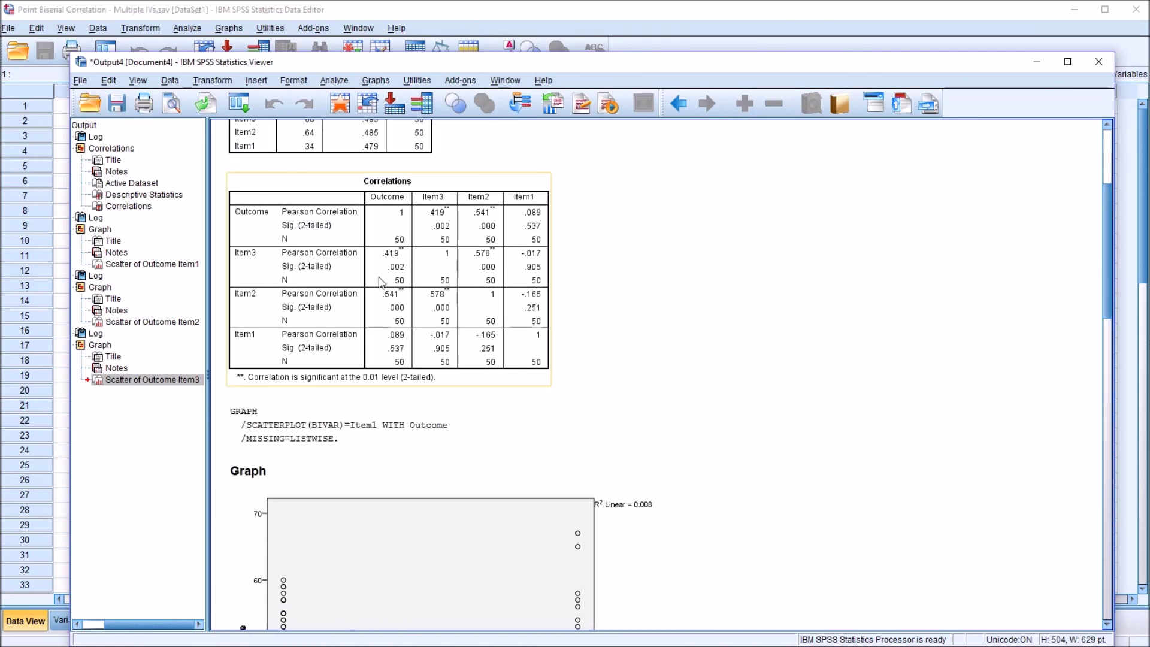